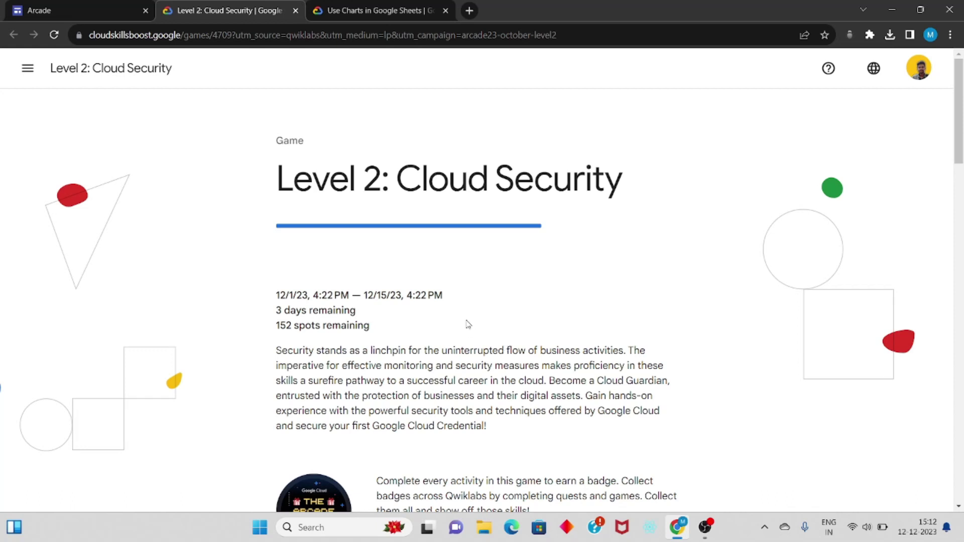
Scroll the Level 2: Cloud Security game page and open the 'Use Charts in Google Sheets' lab
scroll(468, 323, "down", 3)
scroll(468, 324, "down", 10)
scroll(468, 324, "down", 10)
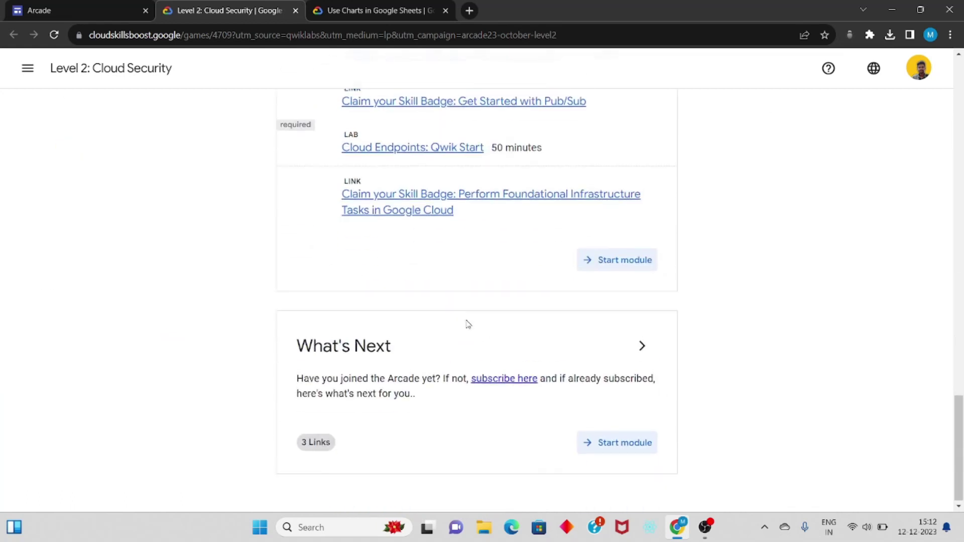
scroll(468, 324, "up", 6)
scroll(468, 324, "down", 1)
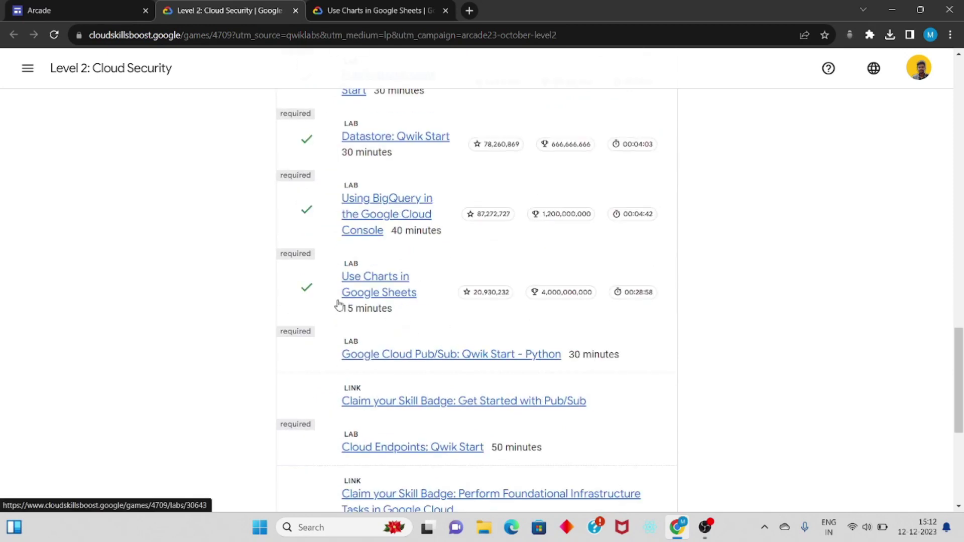
left_click(374, 290)
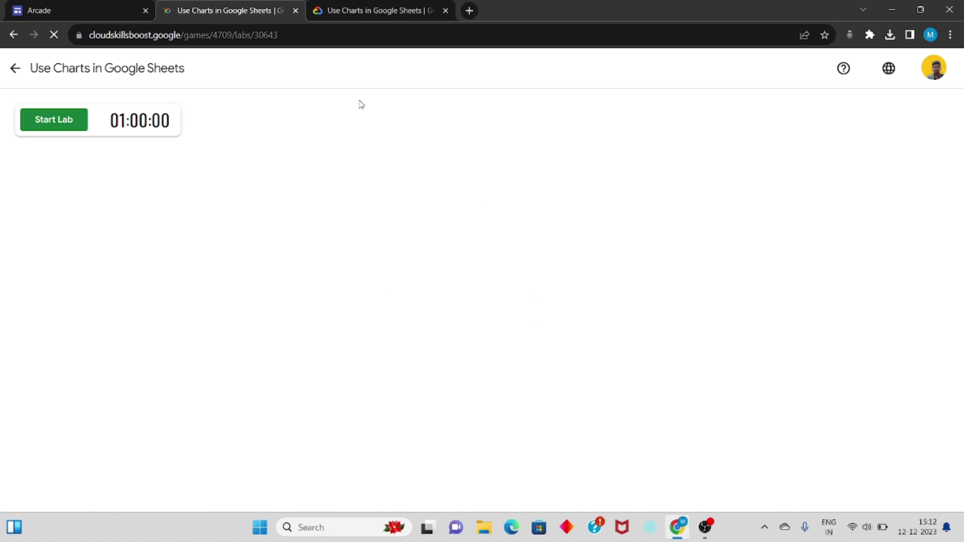
Start the lab, pass the reCAPTCHA, and open Google Drive to sign in with another account
left_click(59, 130)
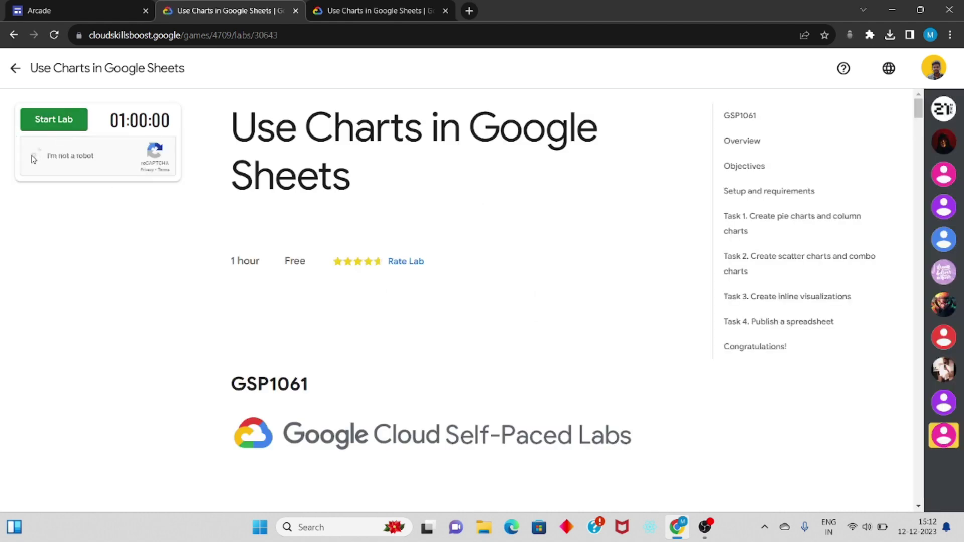
left_click(153, 309)
left_click(134, 214)
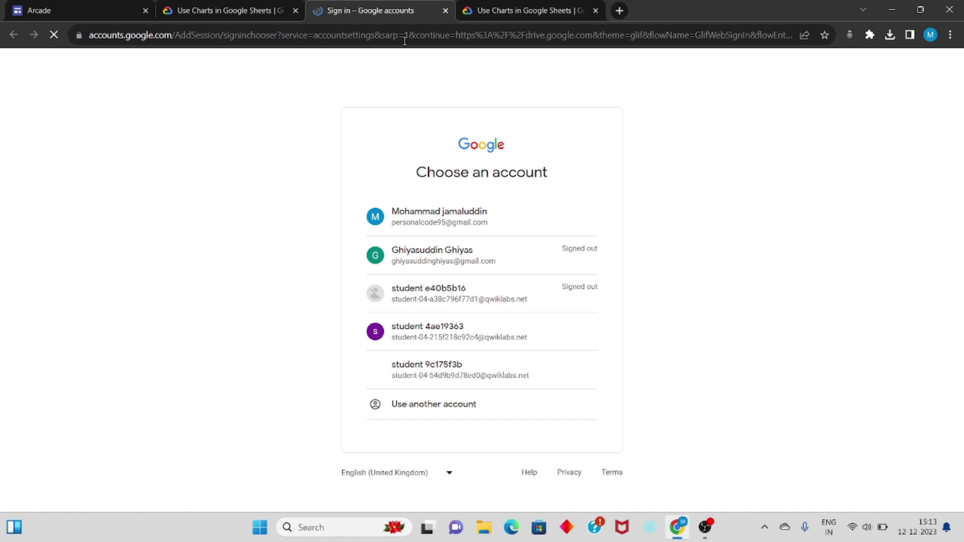
left_click(424, 413)
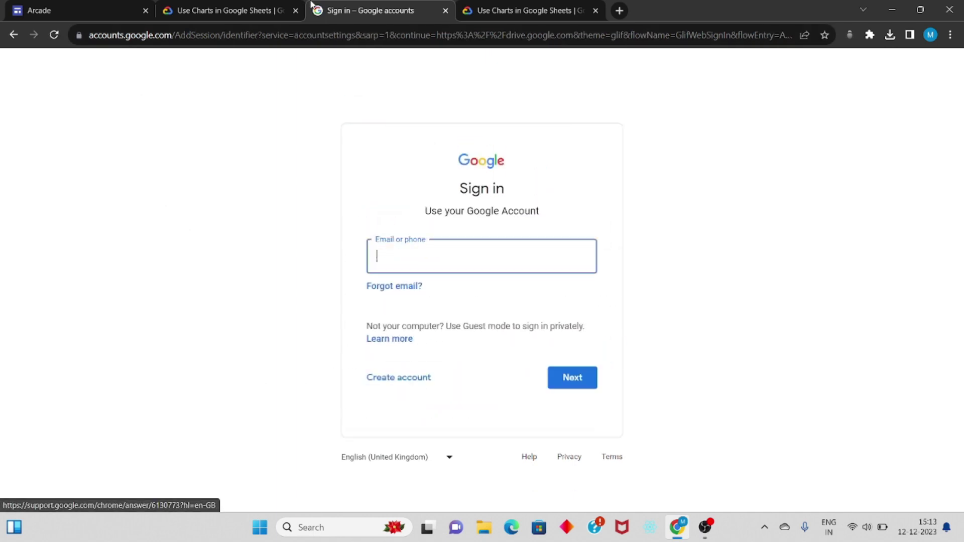
Copy the lab account's email from the lab page and submit it on the sign-in form
left_click(216, 10)
left_click(161, 255)
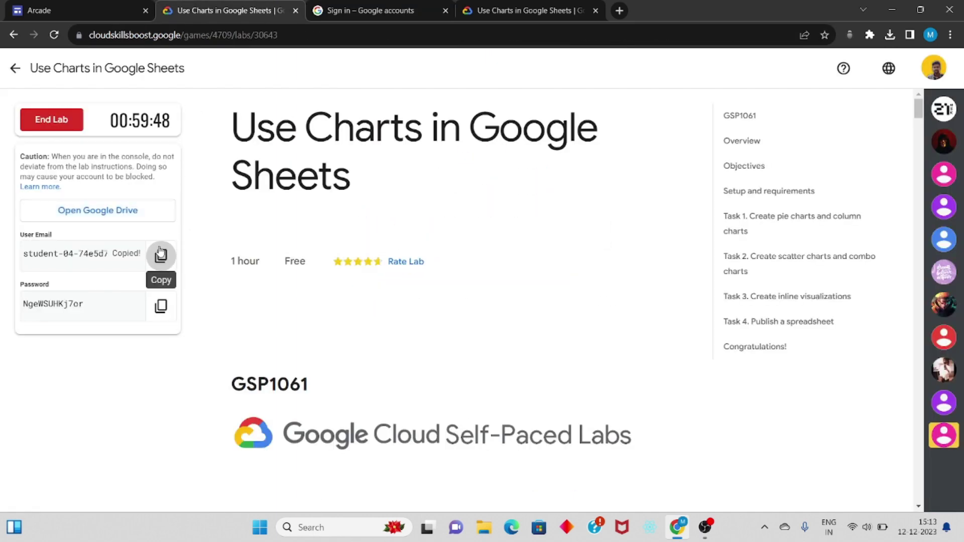
left_click(436, 6)
key("ctrl+v")
key("Return")
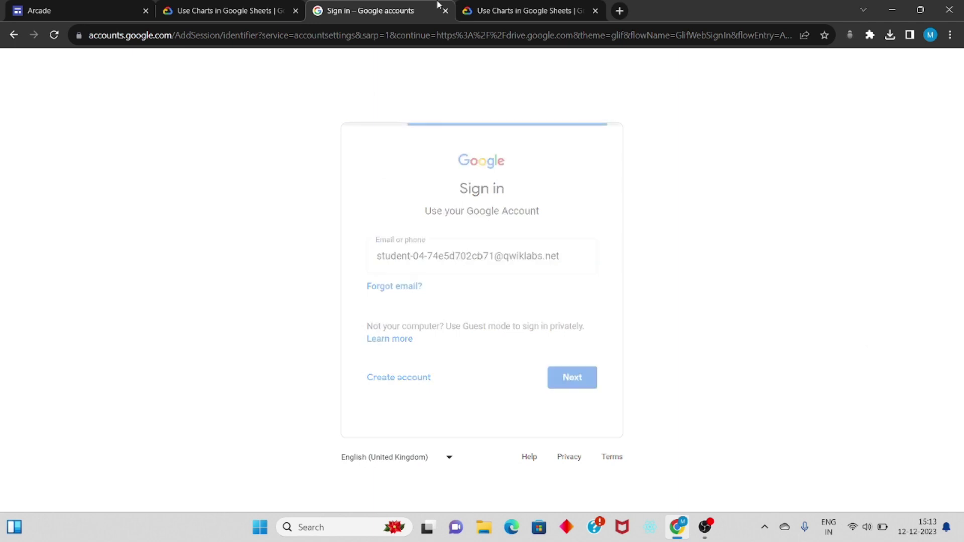
Copy and submit the lab account's password, close the duplicate tab, and accept the welcome notice
left_click(244, 7)
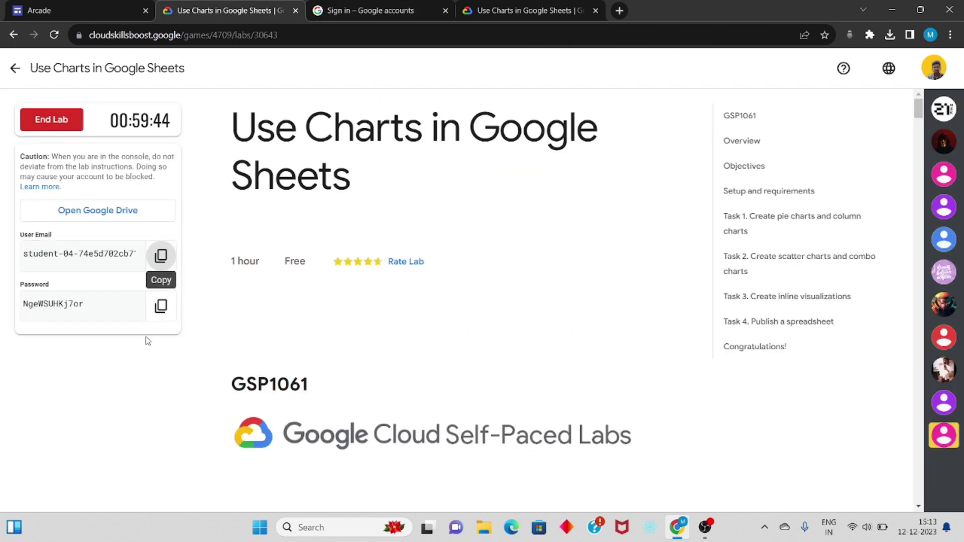
left_click(161, 306)
left_click(393, 7)
key("ctrl+v")
key("Return")
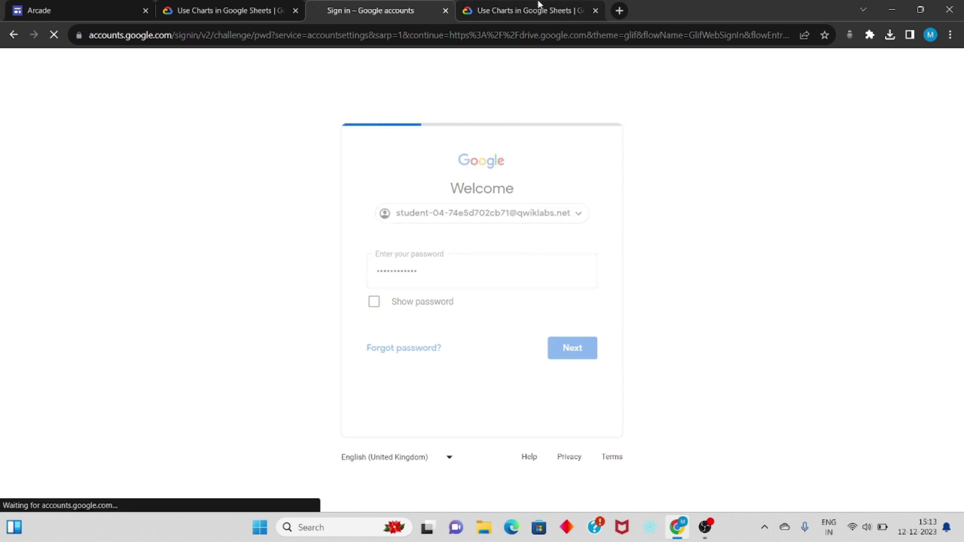
left_click(596, 11)
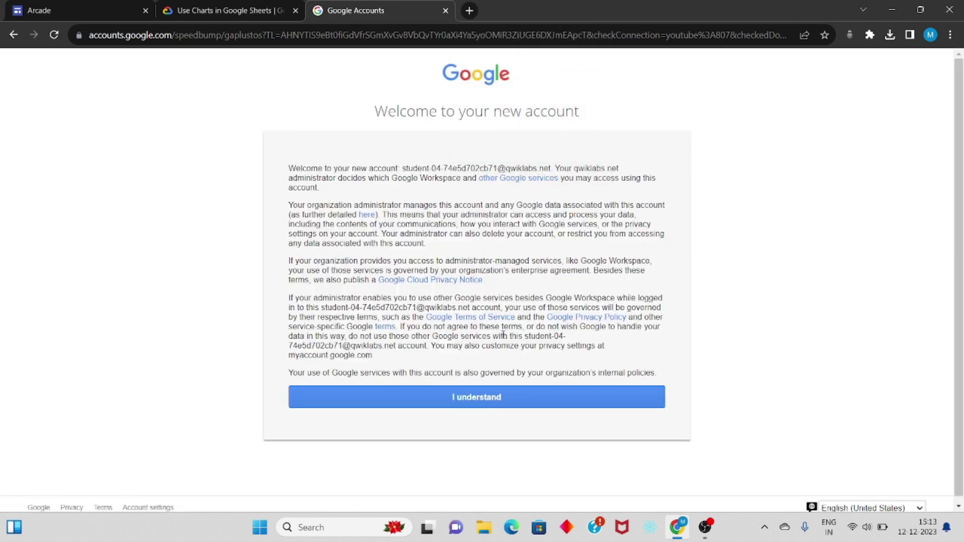
left_click(485, 406)
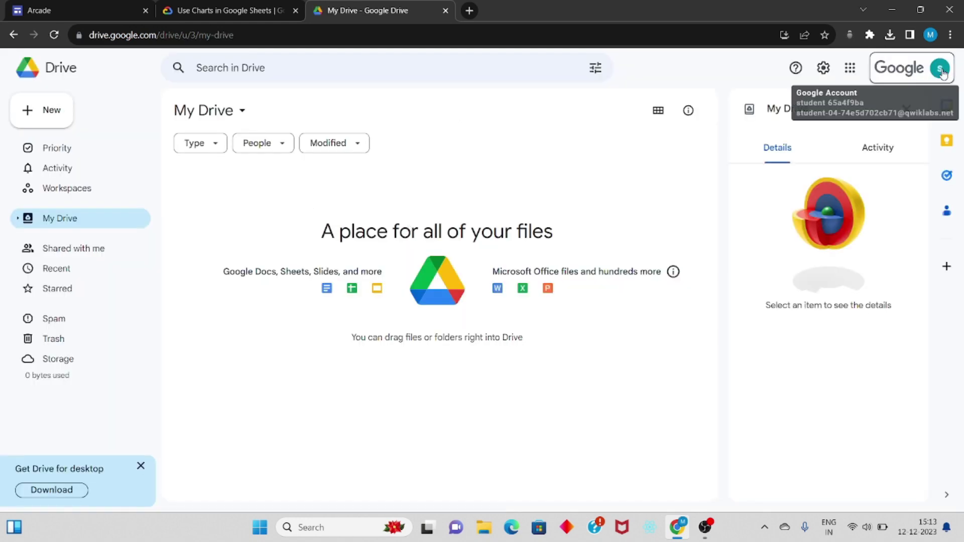
Check which student account is signed in to Drive in the account details panel
left_click(941, 71)
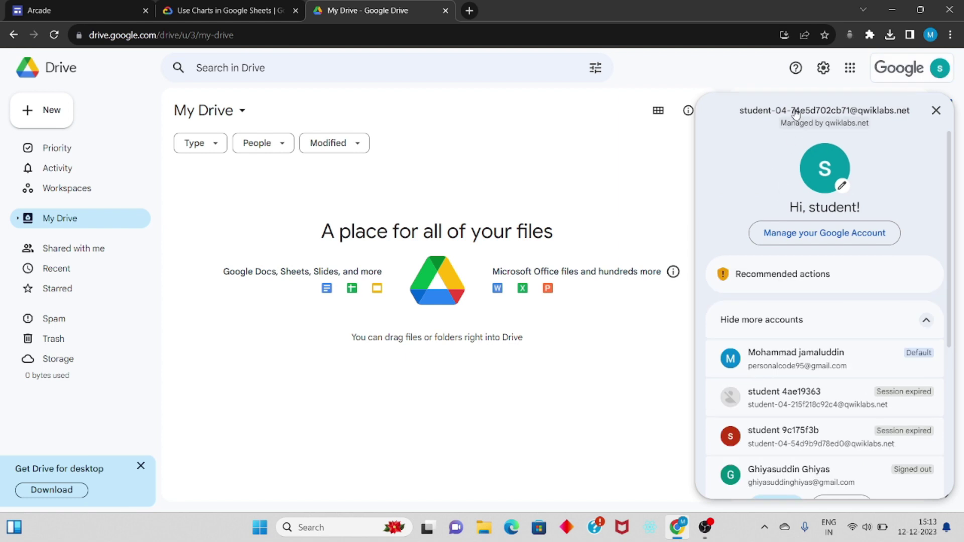
left_click(936, 111)
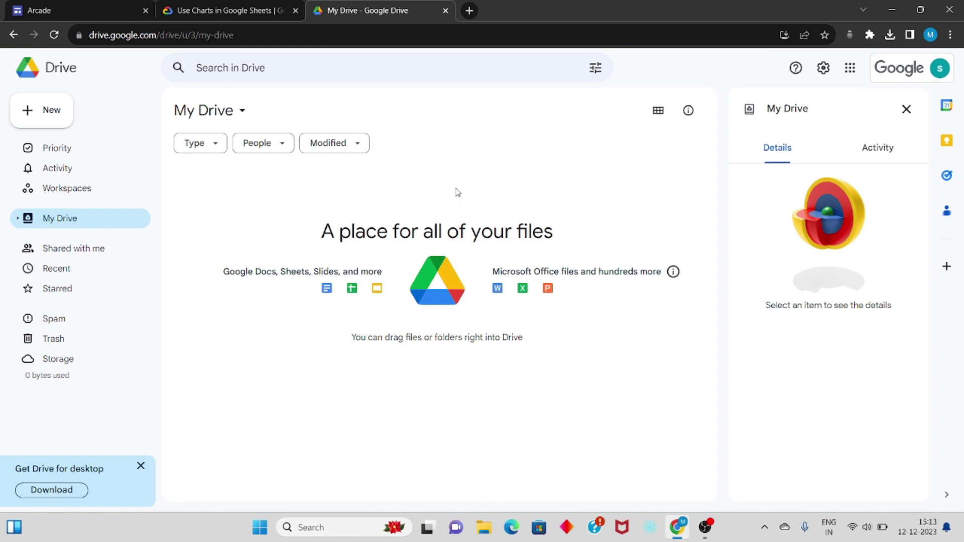
left_click(939, 69)
left_click_drag(742, 110, 850, 109)
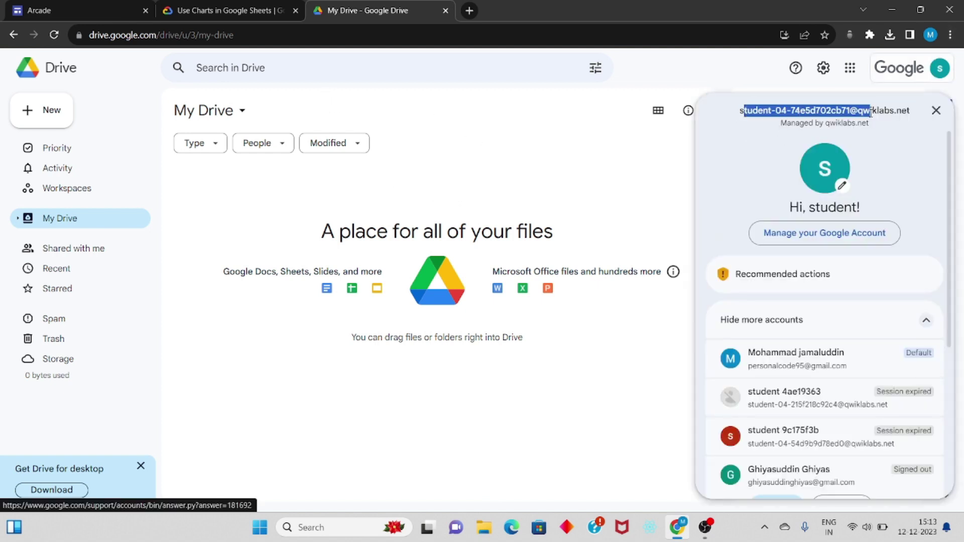
left_click(658, 151)
left_click(187, 5)
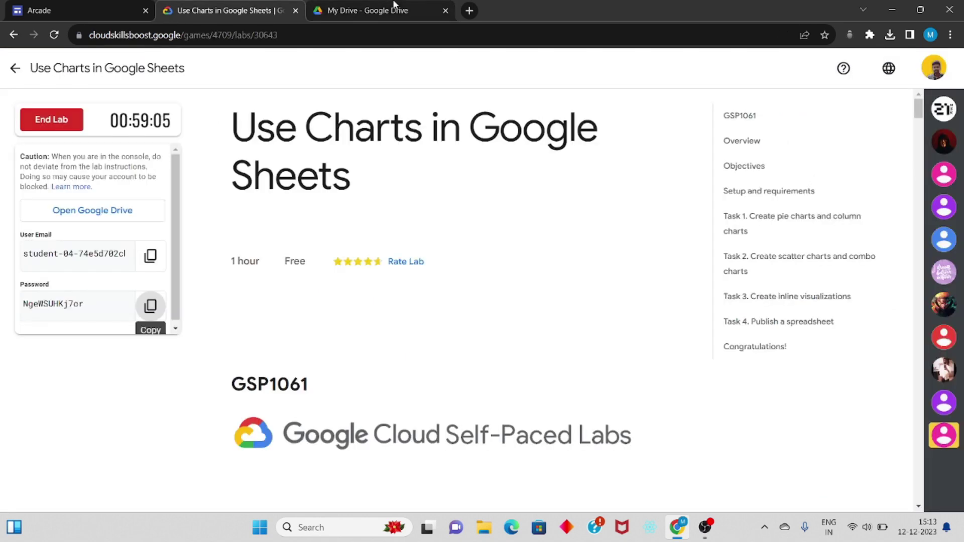
left_click(392, 6)
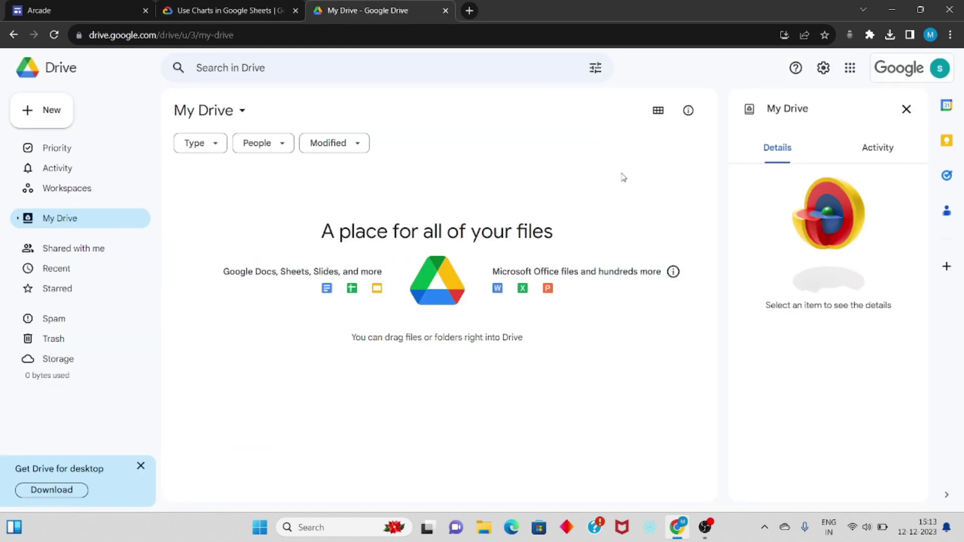
Turn on 'Convert uploads to Google Docs editor format' in Drive settings and return to My Drive
left_click(819, 77)
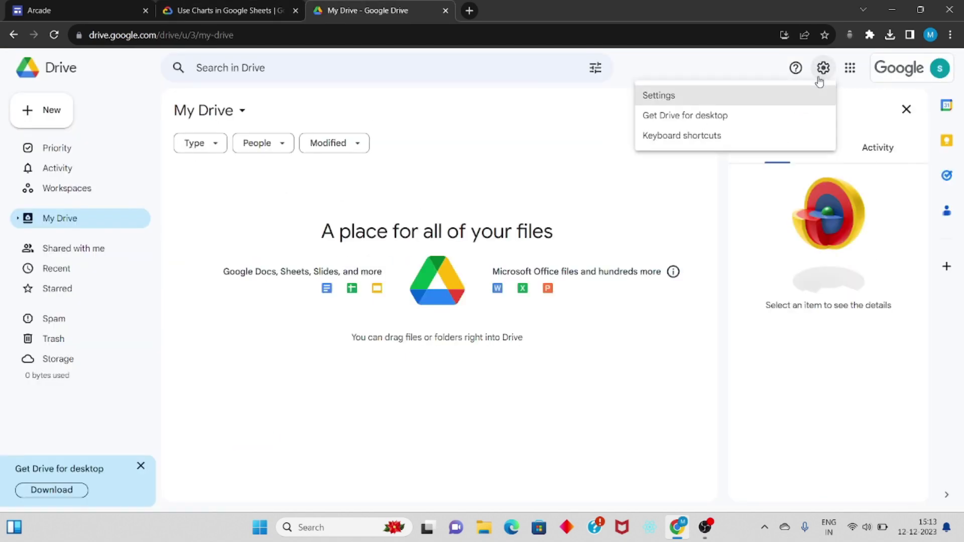
left_click(710, 97)
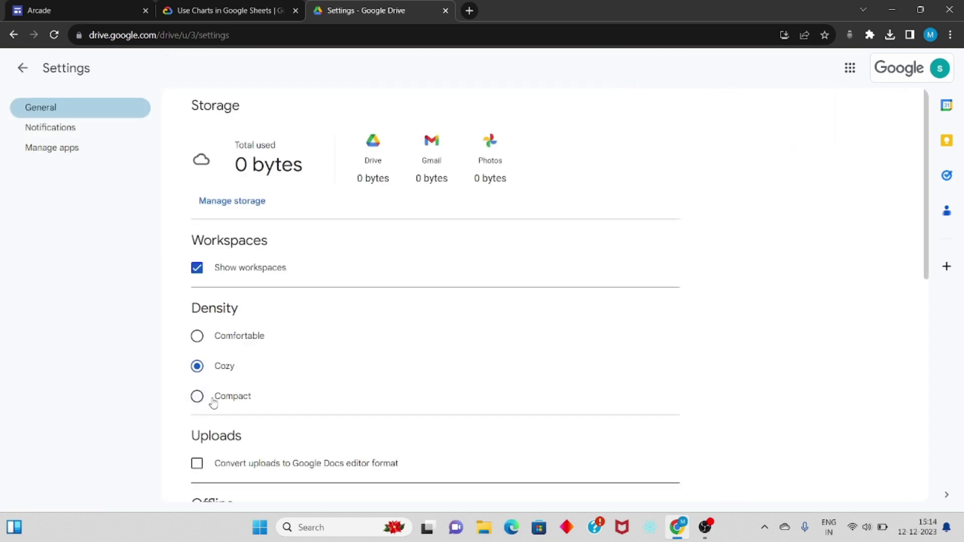
scroll(213, 403, "down", 2)
left_click(196, 361)
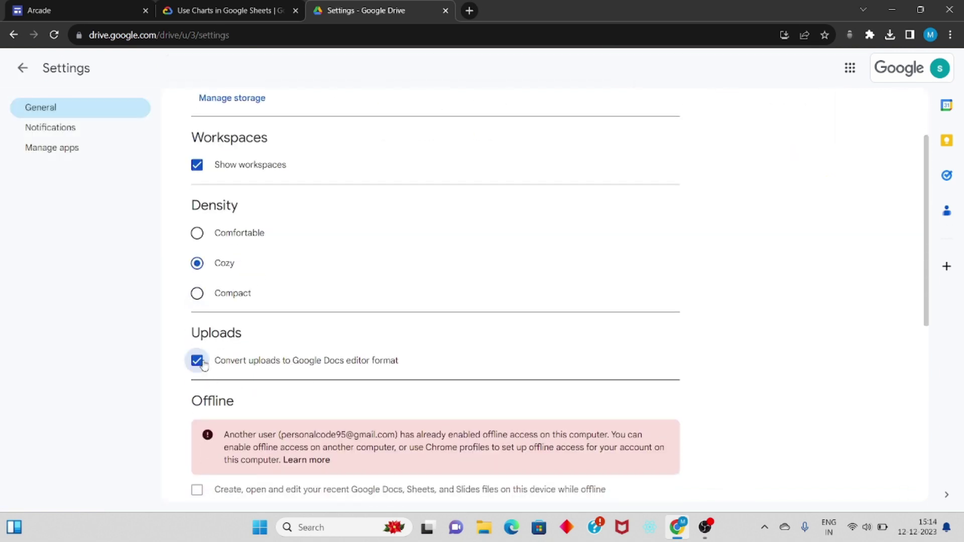
left_click(22, 68)
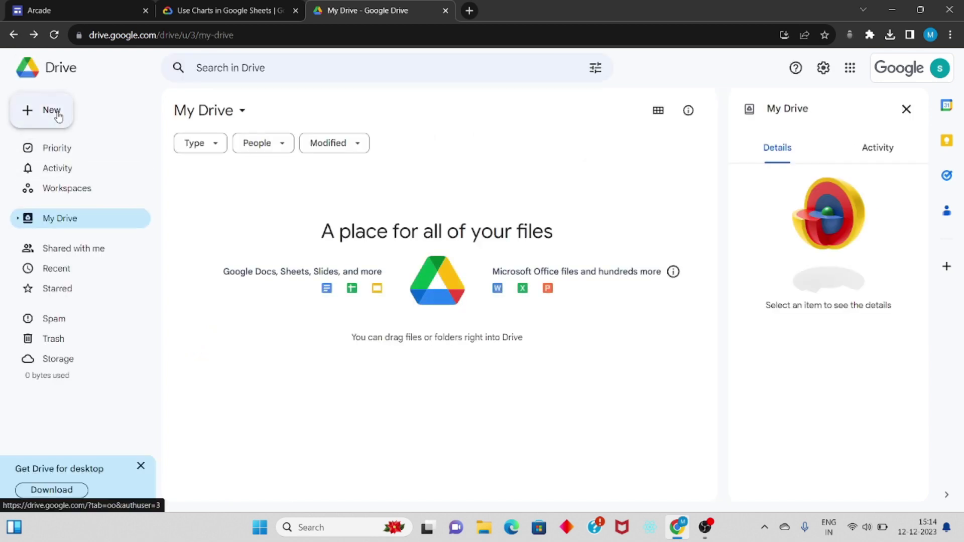
Download the On the Rise Bakery Sales and Locations spreadsheet from the lab instructions
left_click(57, 112)
left_click(76, 137)
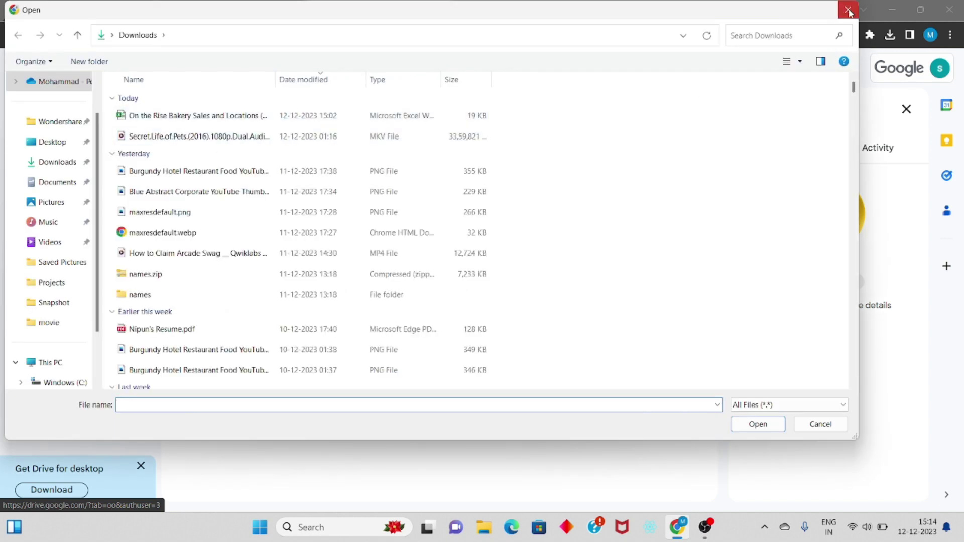
left_click(847, 10)
left_click(253, 7)
scroll(270, 163, "down", 5)
scroll(269, 163, "down", 5)
scroll(270, 165, "down", 5)
scroll(271, 167, "down", 3)
scroll(270, 166, "down", 10)
scroll(270, 165, "down", 5)
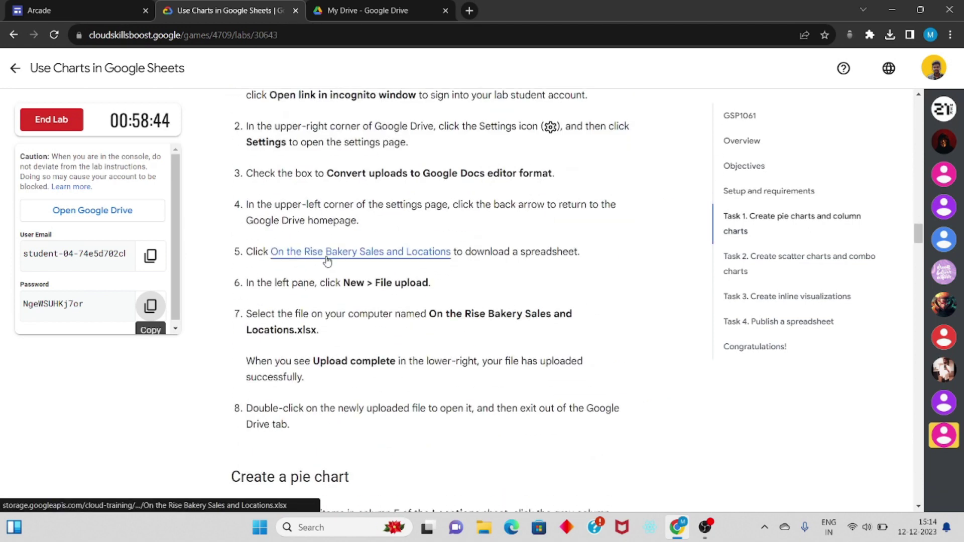
left_click(413, 253)
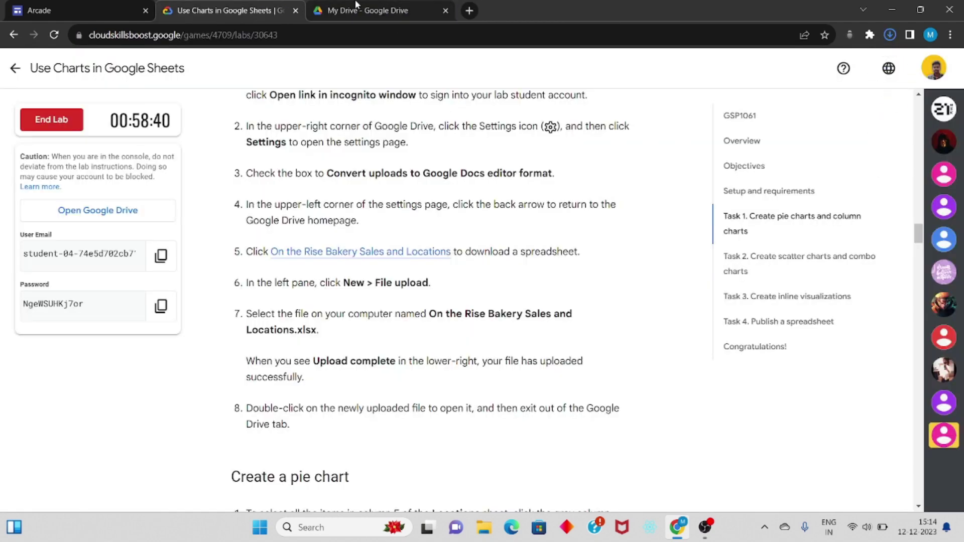
Upload the downloaded bakery .xlsx file from Downloads to My Drive
left_click(356, 6)
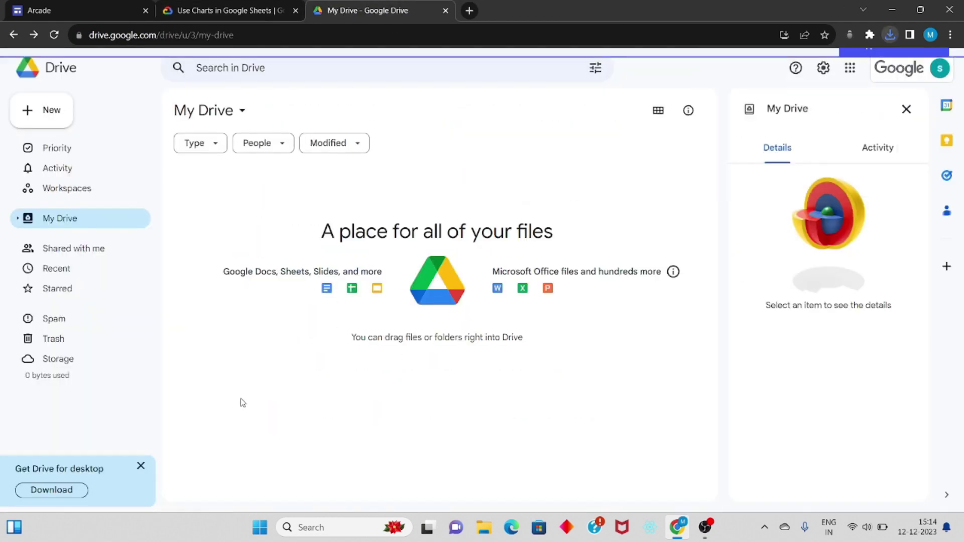
left_click(32, 118)
left_click(70, 135)
left_click(215, 117)
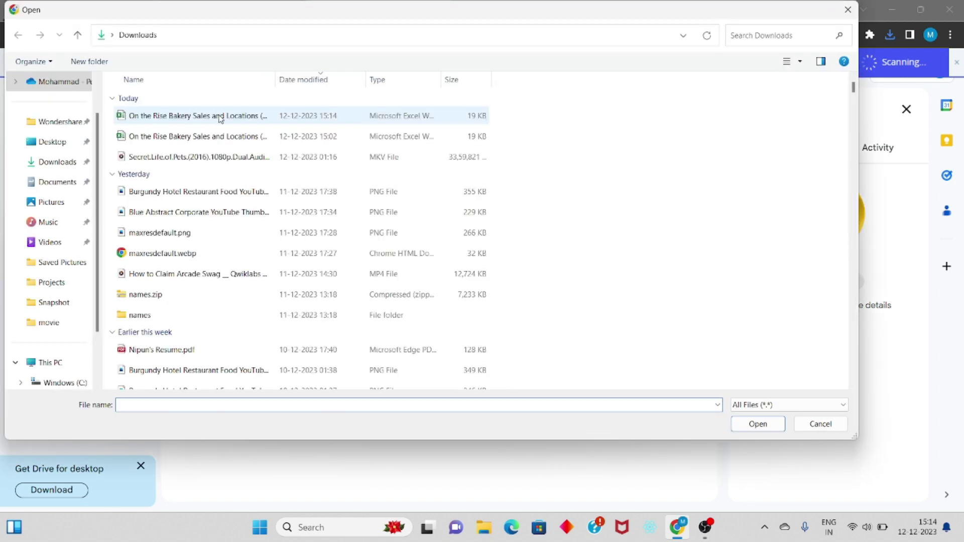
left_click(758, 425)
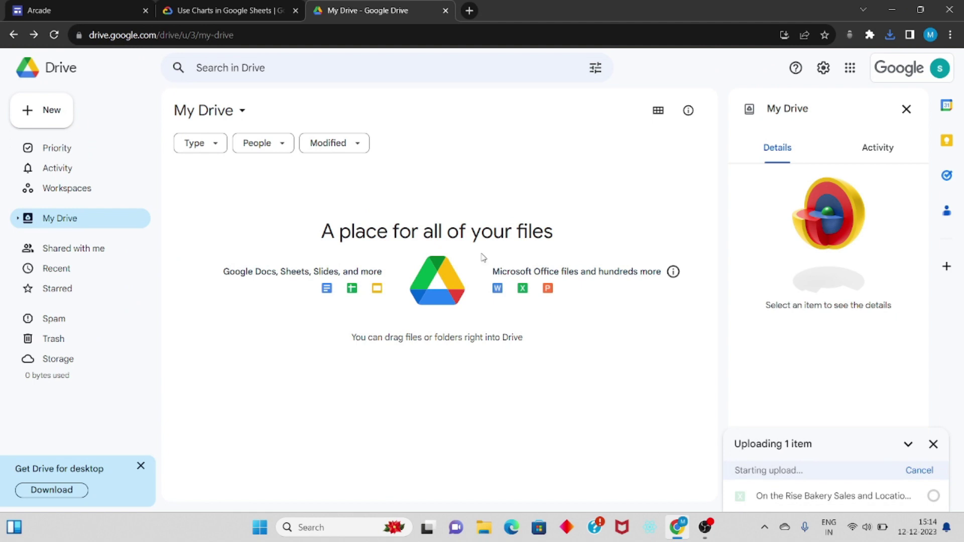
left_click(907, 109)
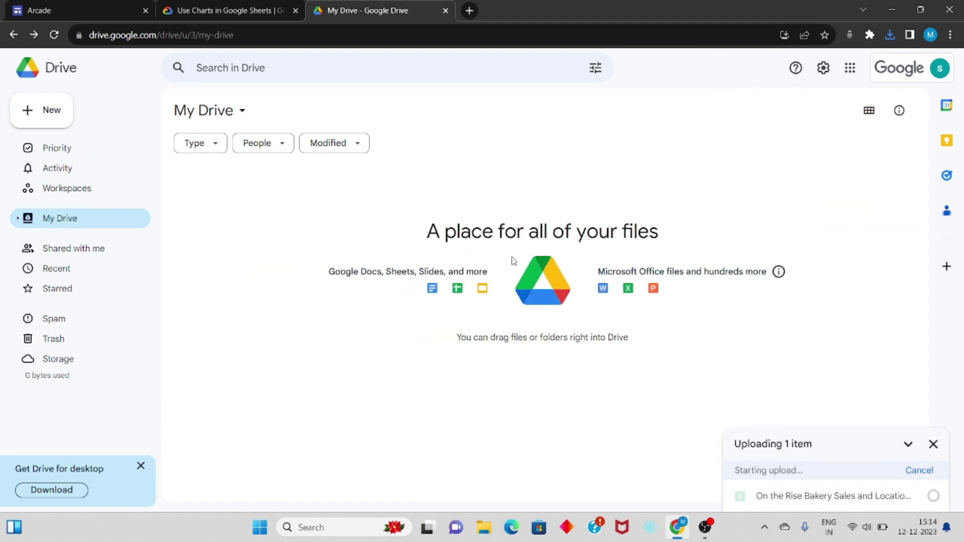
left_click(250, 10)
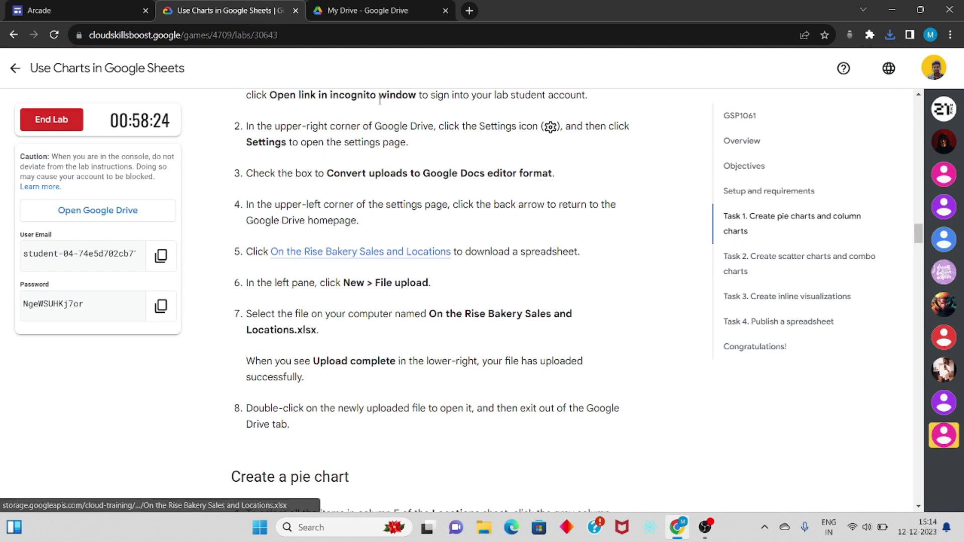
left_click(391, 4)
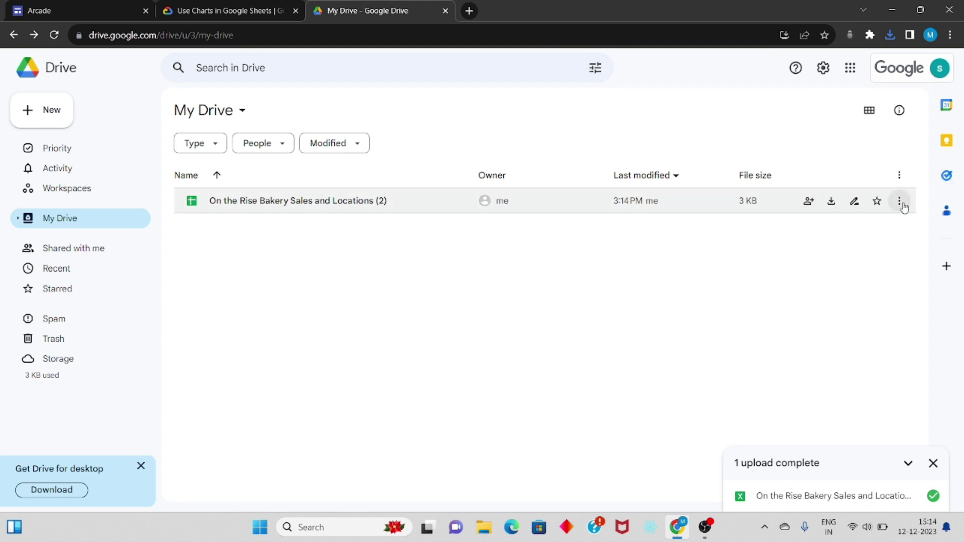
Remove ' (2)' to rename the file 'On the Rise Bakery Sales and Locations', then open it
left_click(899, 201)
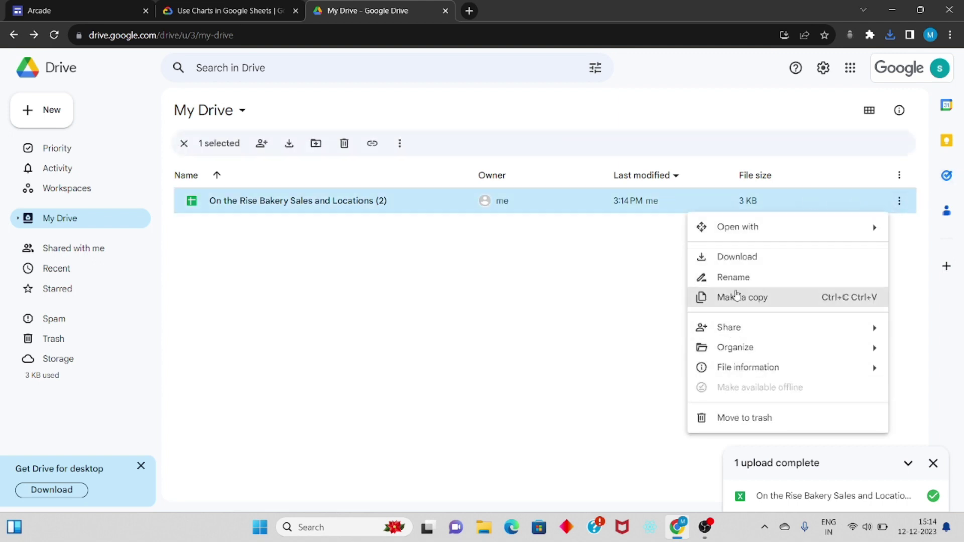
left_click(734, 278)
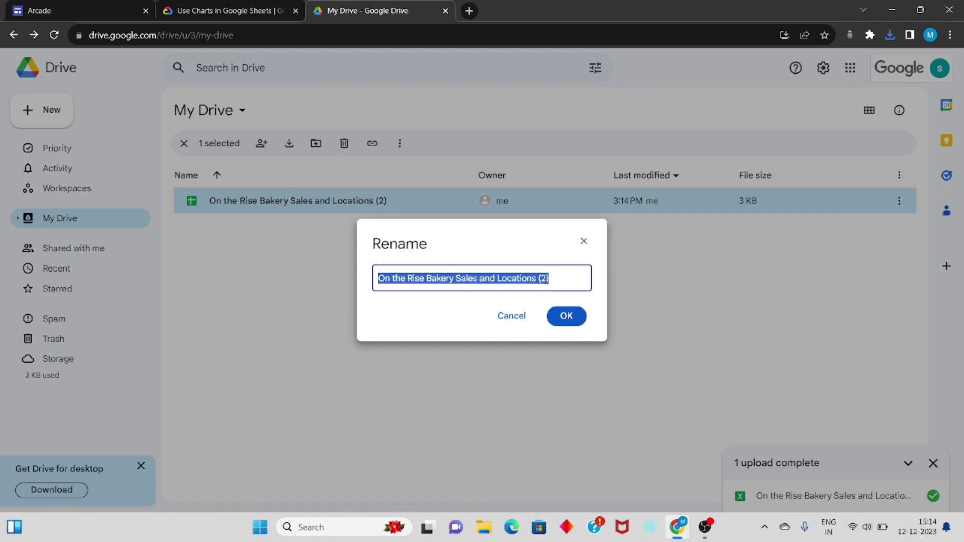
left_click(550, 278)
key("BackSpace")
key("BackSpace")
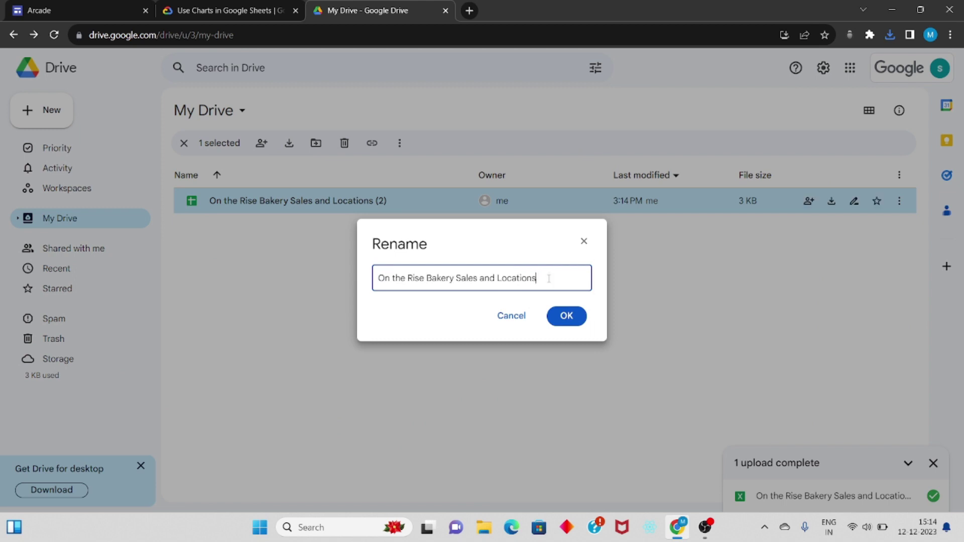
left_click(563, 316)
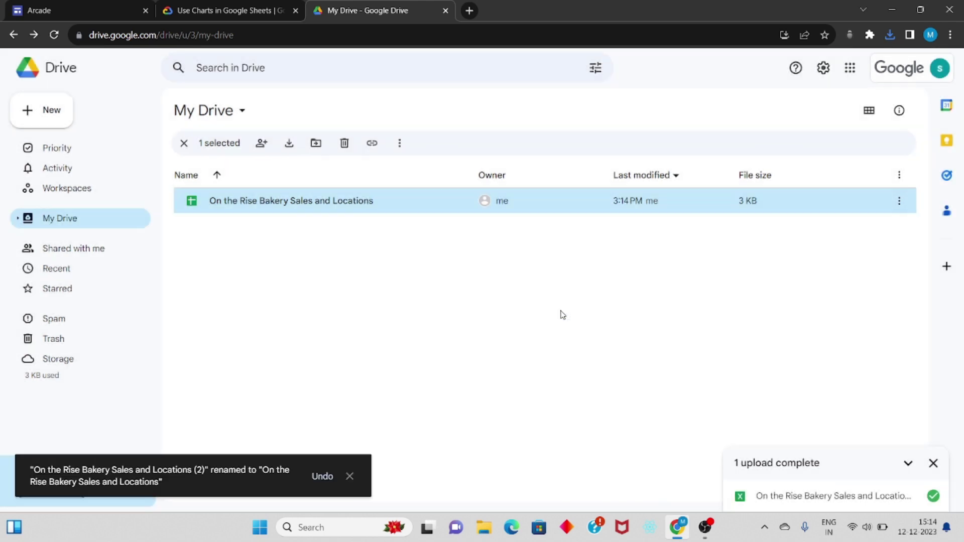
left_click(393, 279)
double_click(297, 201)
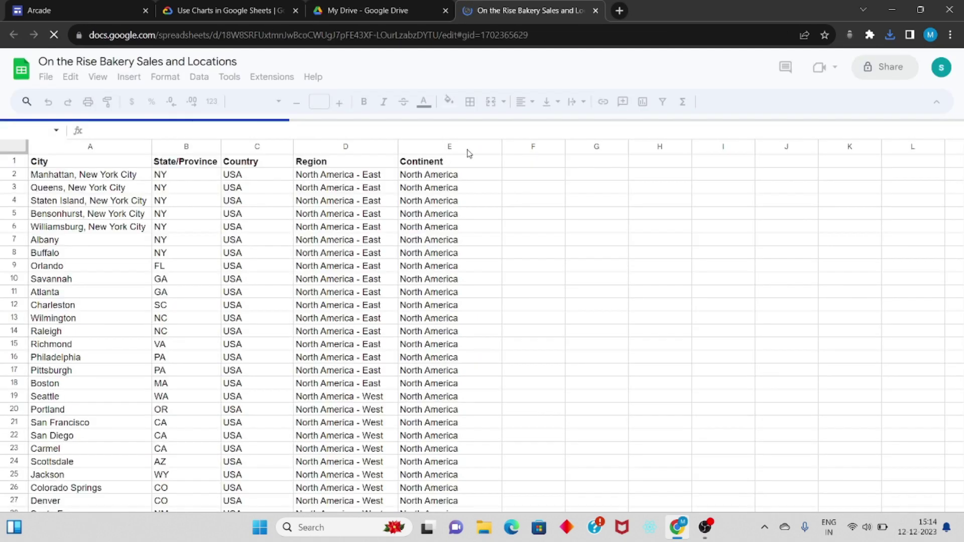
Insert a chart from the Continent column E and switch it from pie to column chart
left_click(469, 145)
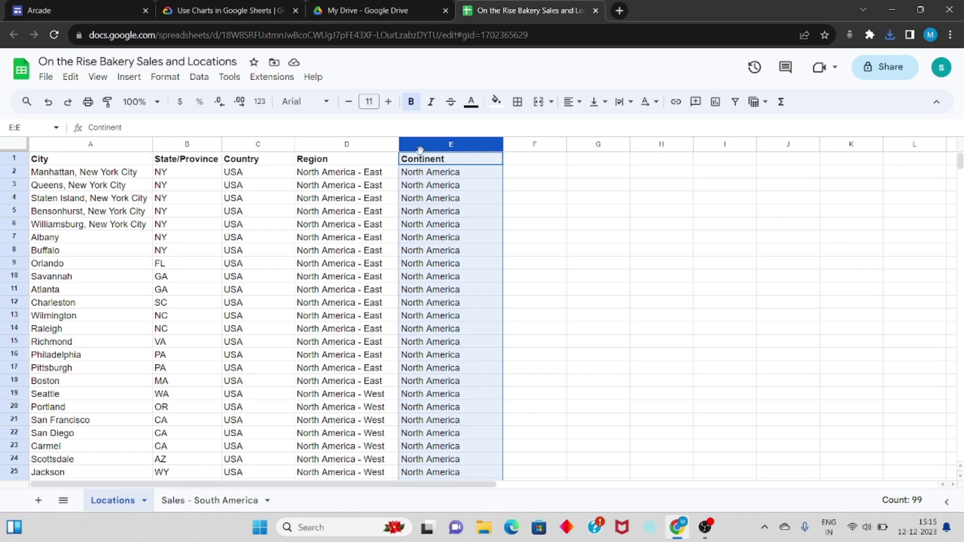
left_click(129, 77)
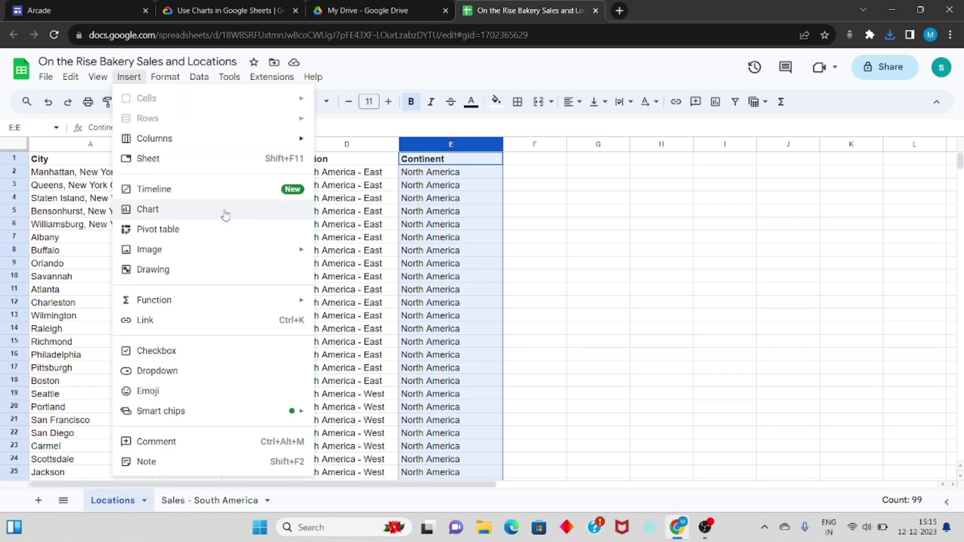
left_click(169, 209)
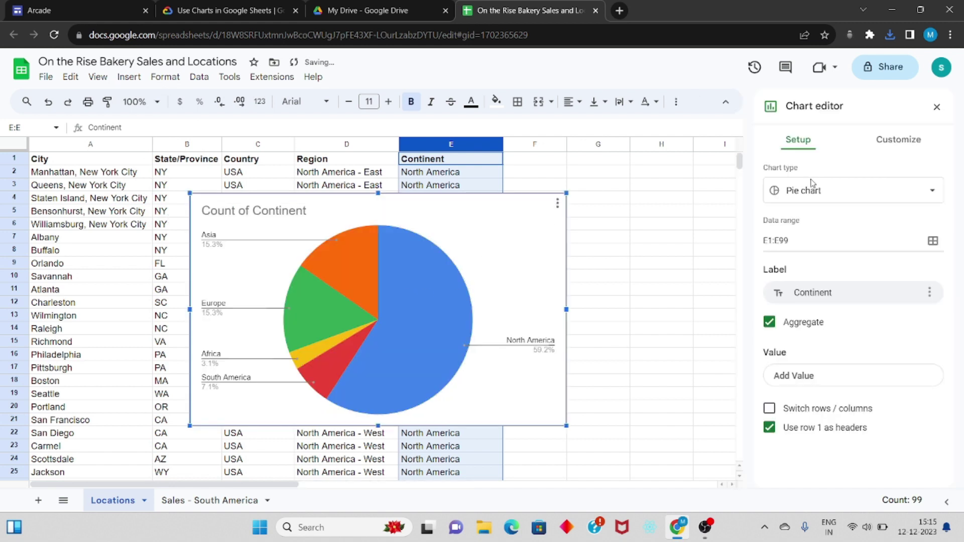
left_click(822, 195)
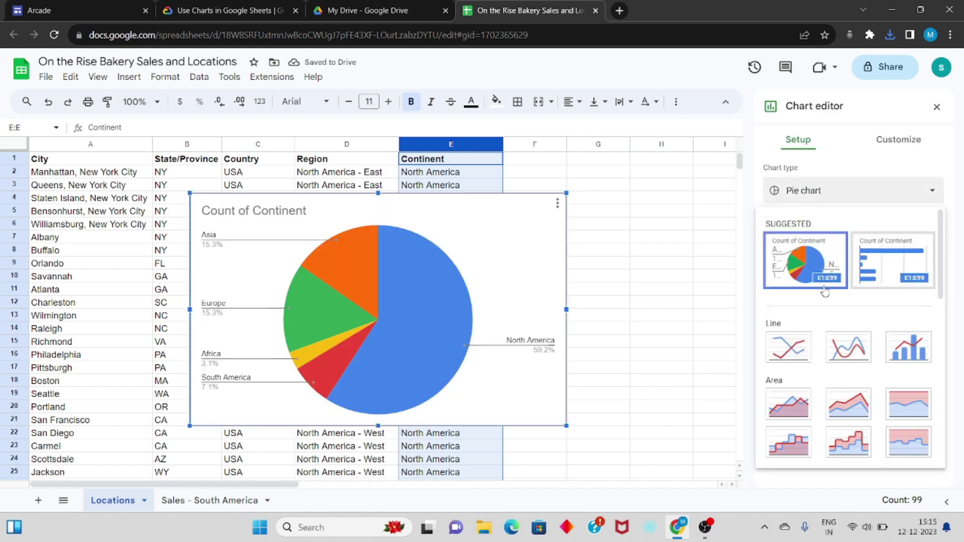
scroll(844, 346, "down", 3)
scroll(844, 342, "down", 2)
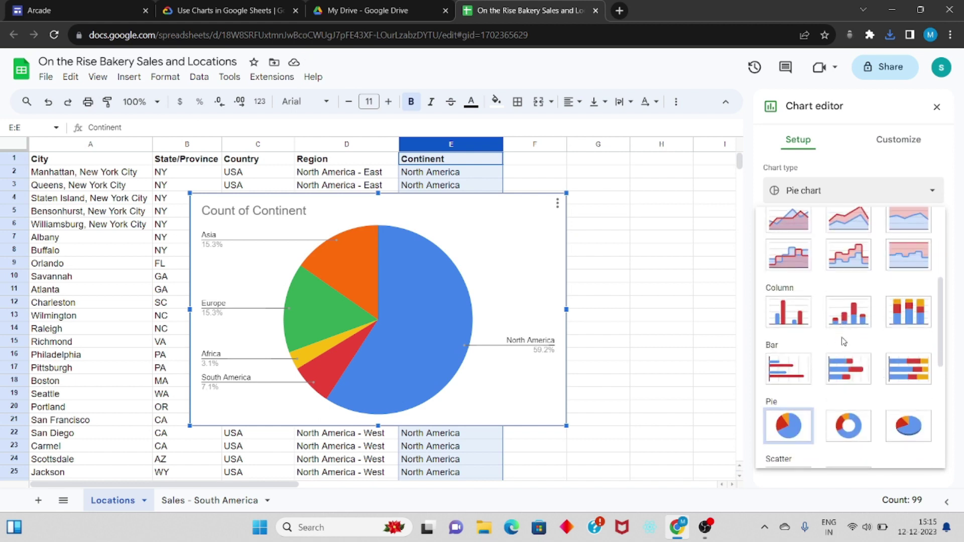
left_click(785, 315)
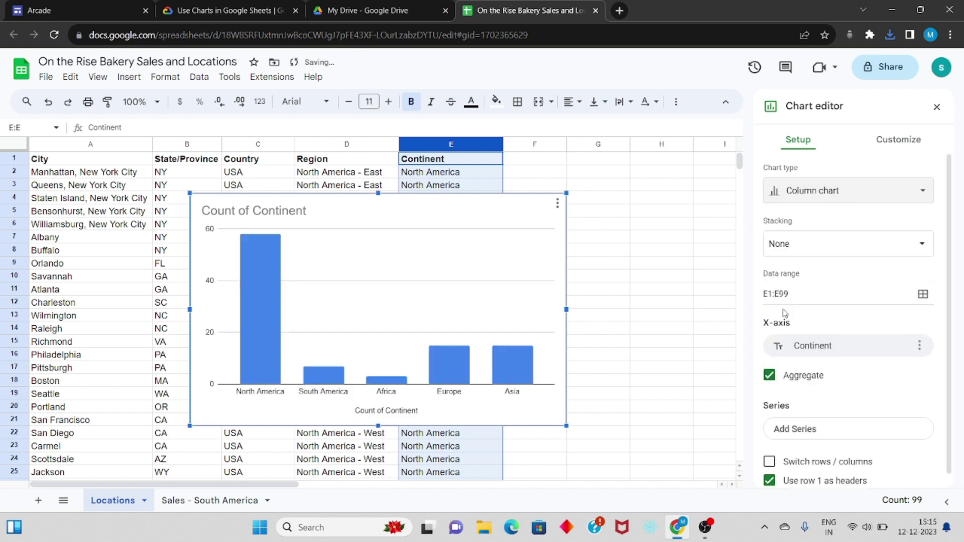
left_click(899, 140)
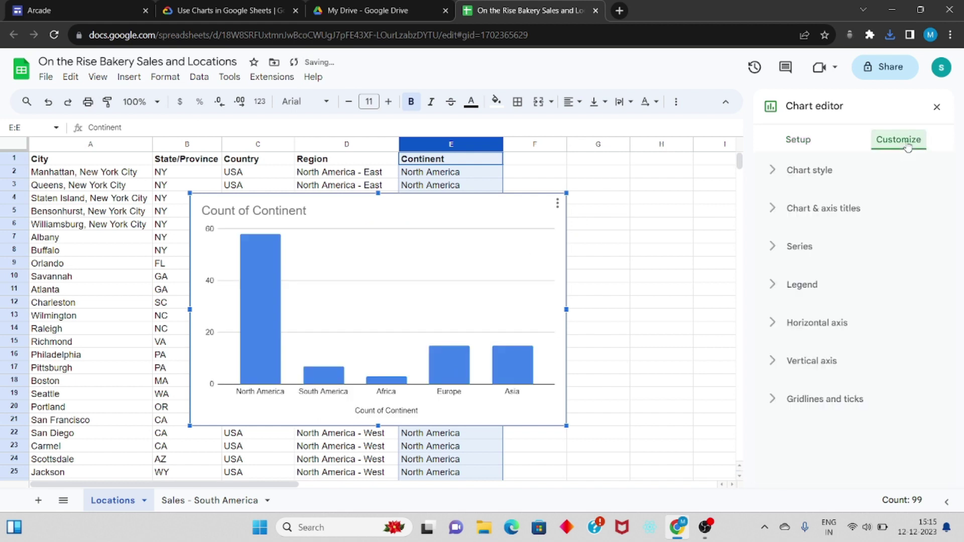
Replace the 'Count of Continent' title with 'Locations by Continent', copied from the lab page
left_click(844, 209)
left_click(863, 310)
key("BackSpace")
key("BackSpace")
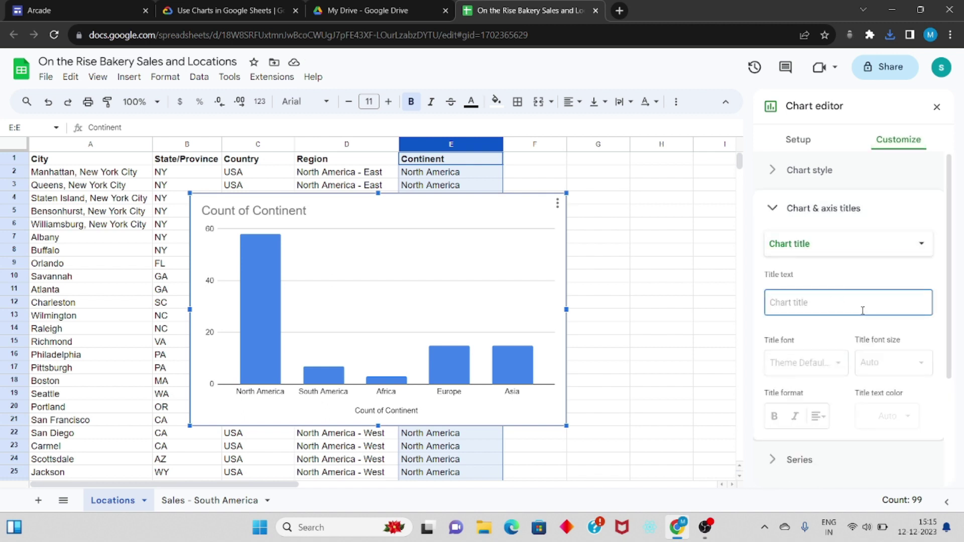
left_click(217, 8)
scroll(296, 174, "down", 2)
scroll(299, 185, "down", 4)
scroll(301, 199, "down", 6)
scroll(305, 209, "down", 2)
scroll(304, 210, "down", 1)
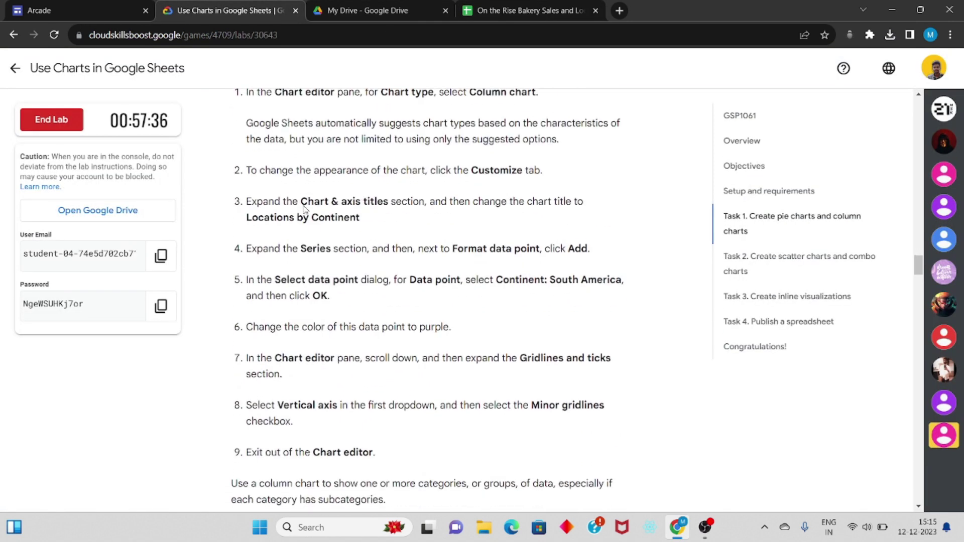
left_click_drag(246, 217, 360, 214)
key("ctrl+c")
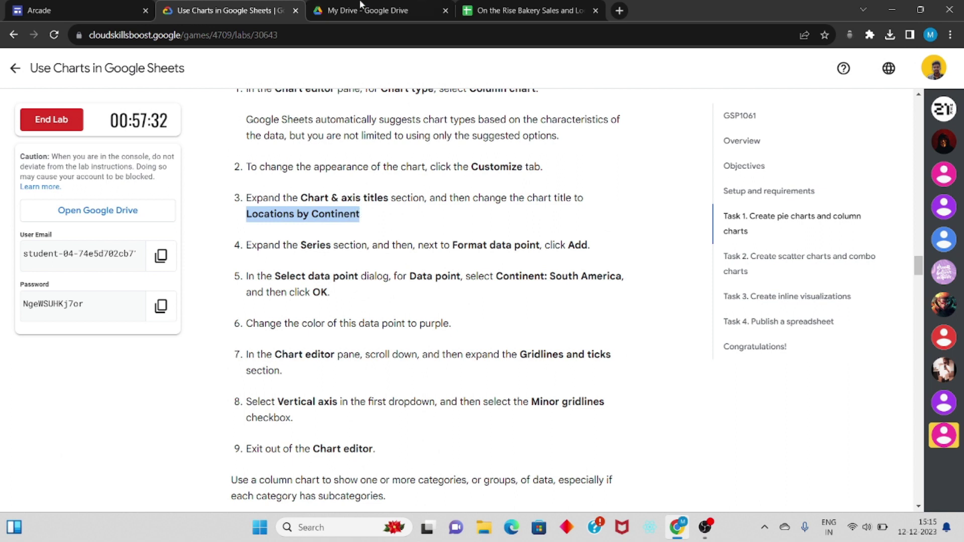
left_click(514, 9)
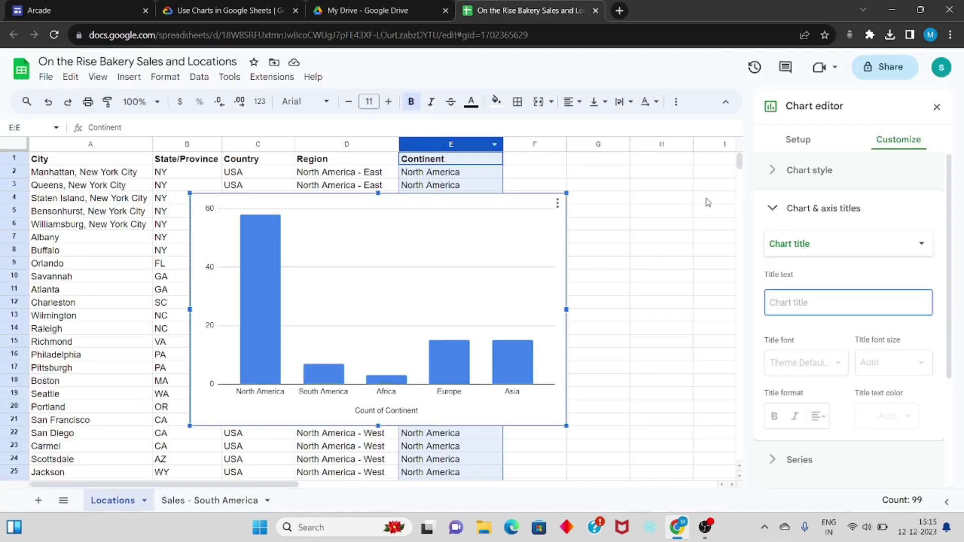
key("ctrl+v")
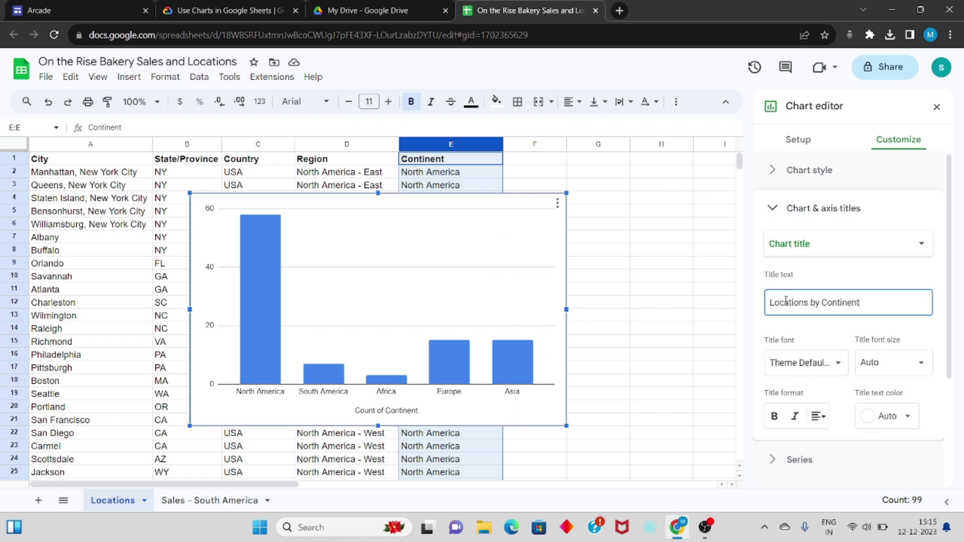
scroll(791, 331, "down", 3)
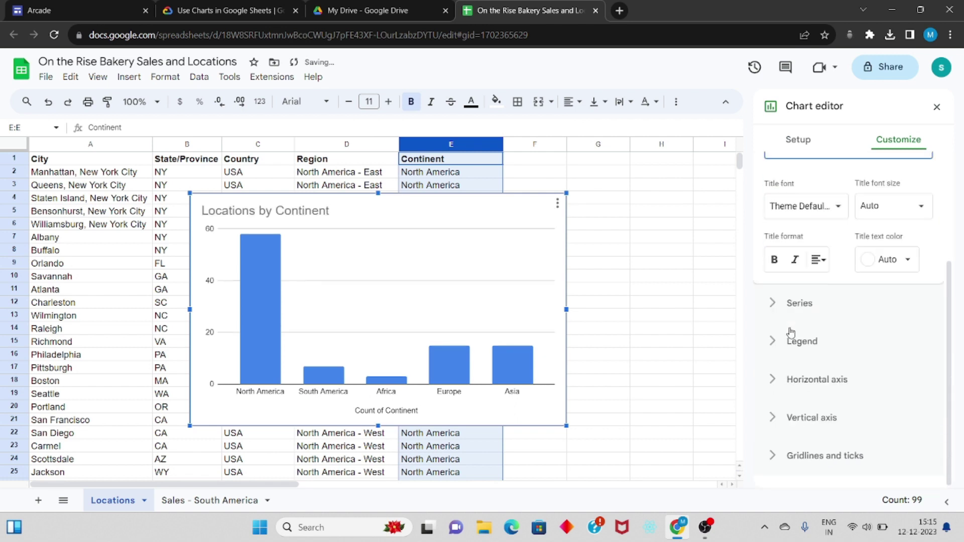
Format the South America data point so its column is purple
left_click(820, 305)
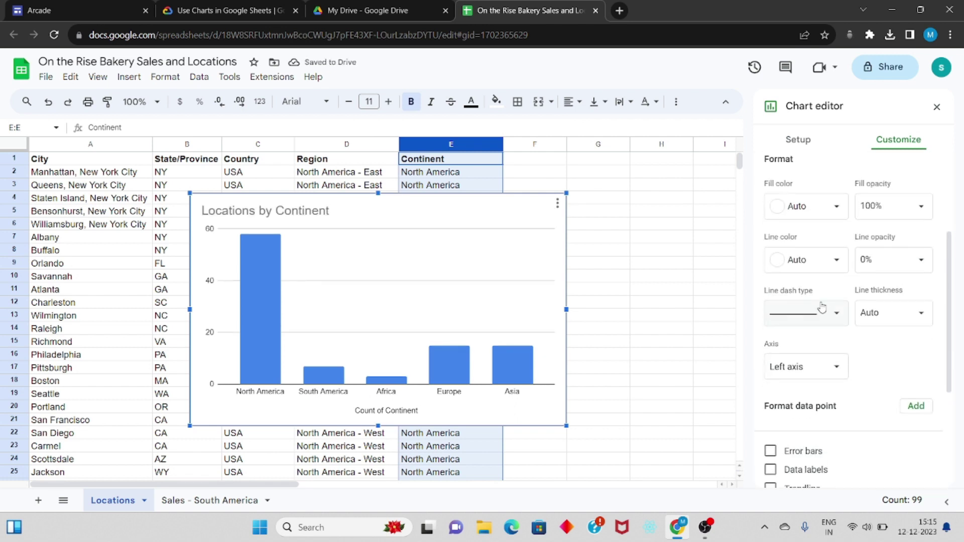
left_click(921, 411)
left_click(503, 293)
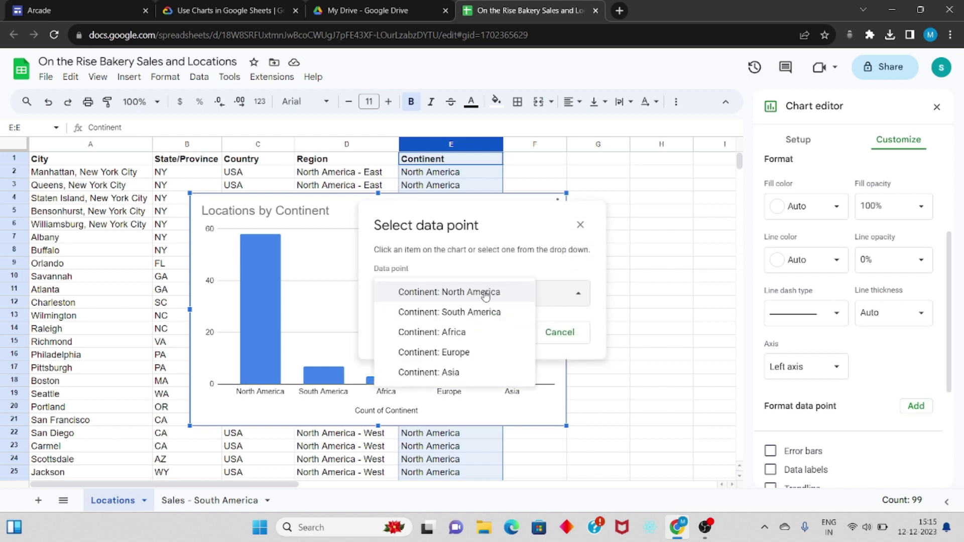
left_click(467, 312)
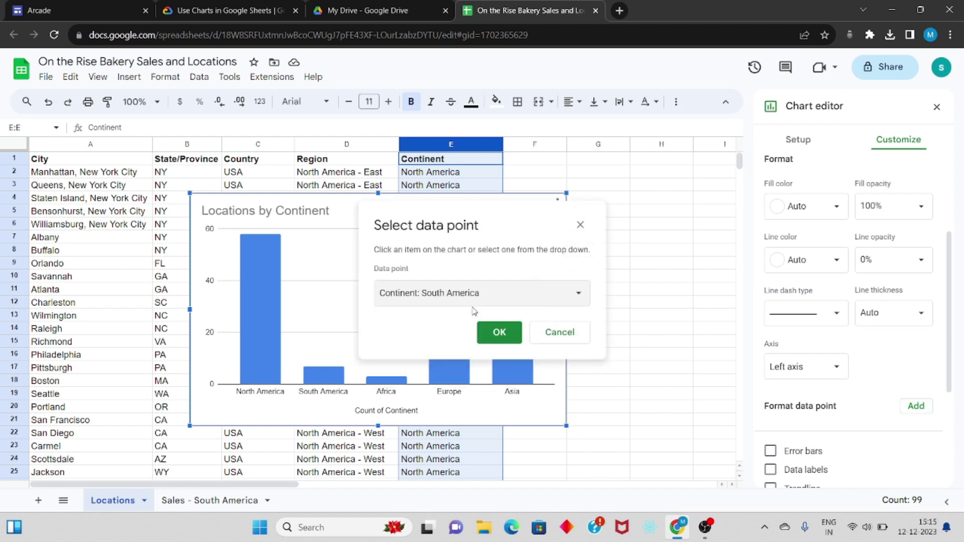
left_click(501, 333)
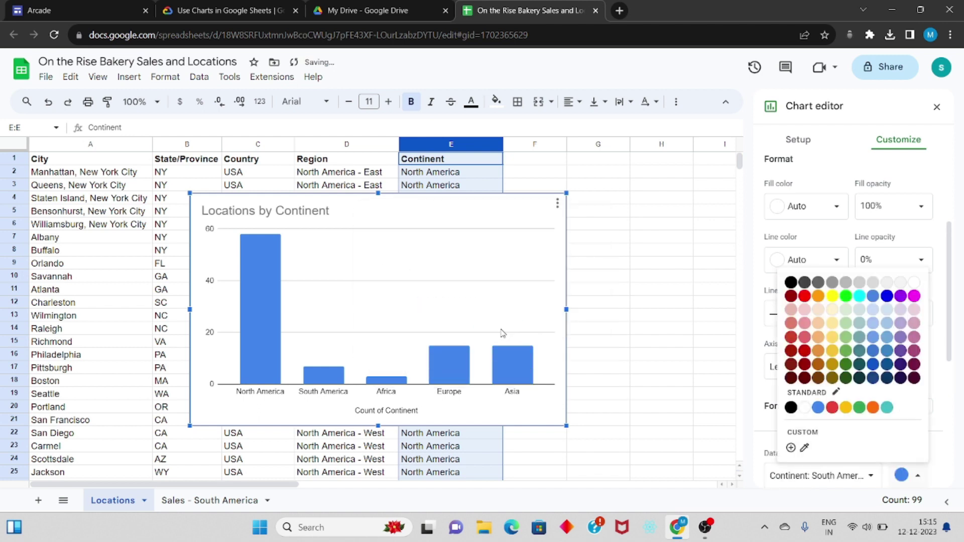
left_click(900, 297)
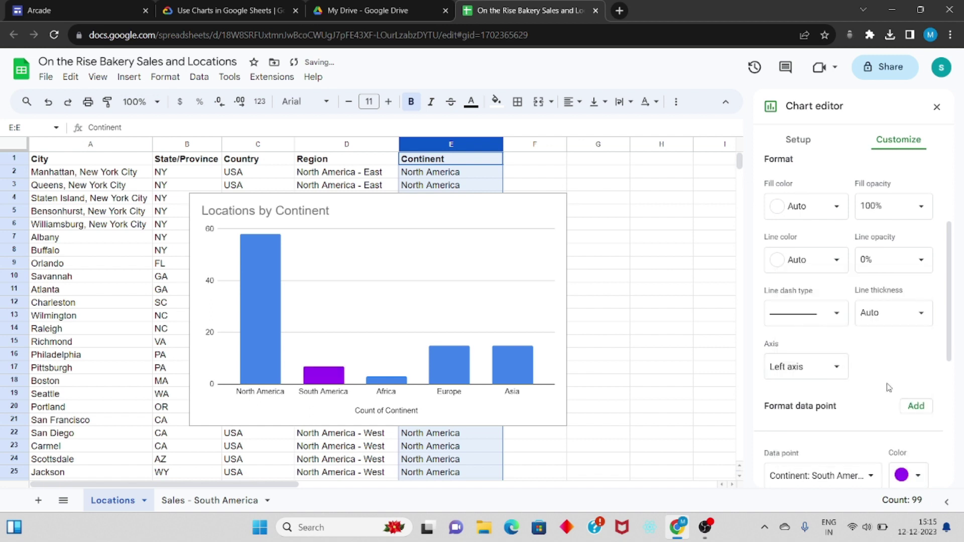
Turn on minor gridlines for the chart's vertical axis
scroll(888, 387, "down", 3)
scroll(889, 389, "down", 2)
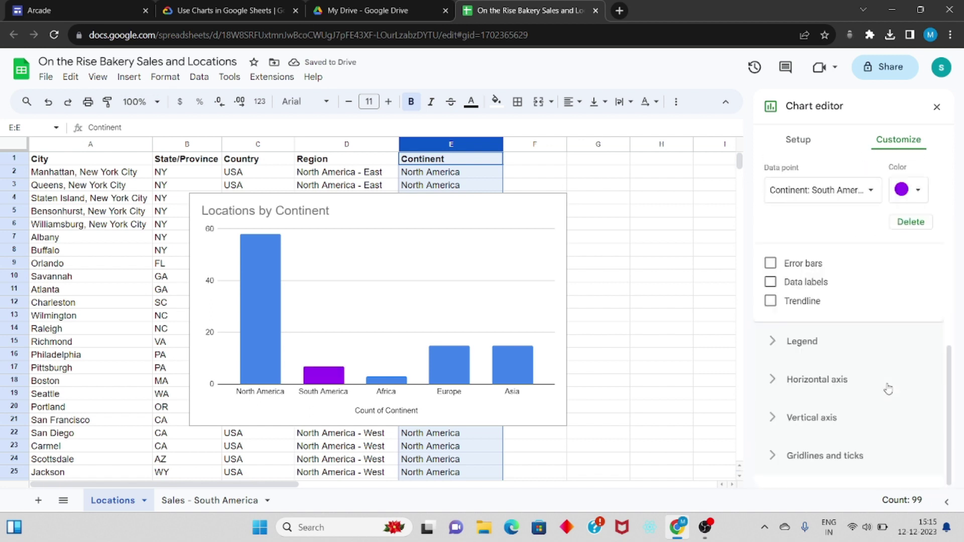
left_click(832, 457)
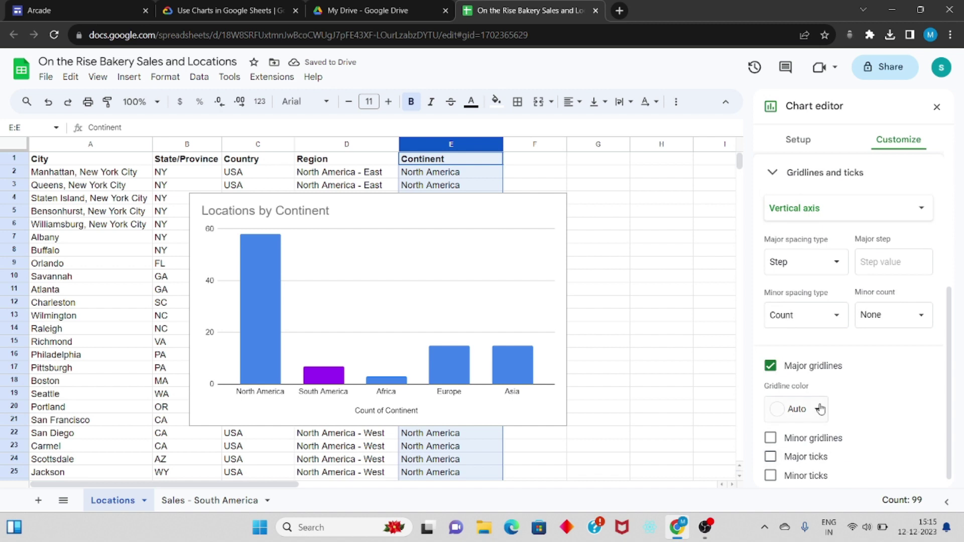
left_click(770, 438)
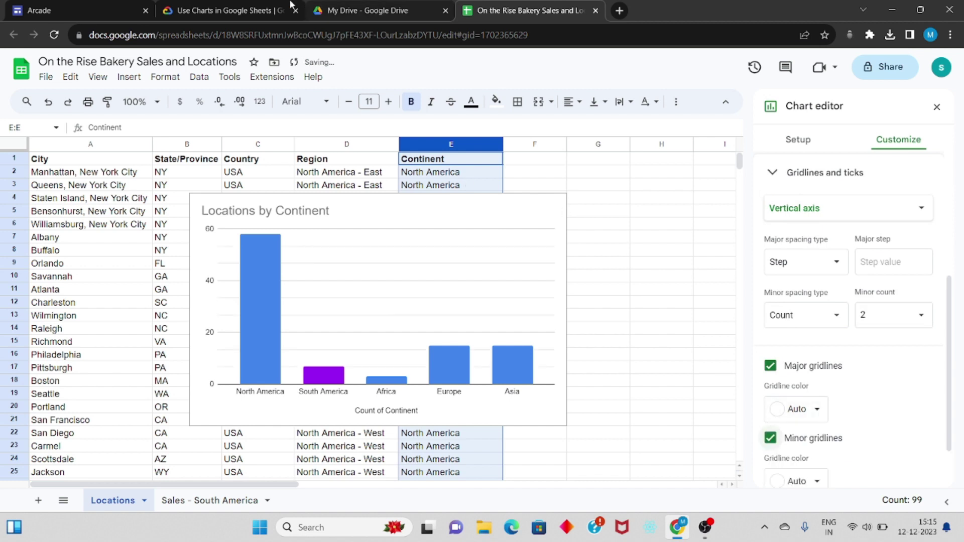
left_click(271, 10)
Confirm 'Create a chart' shows Assessment Completed, then return to the bakery spreadsheet
scroll(325, 336, "down", 5)
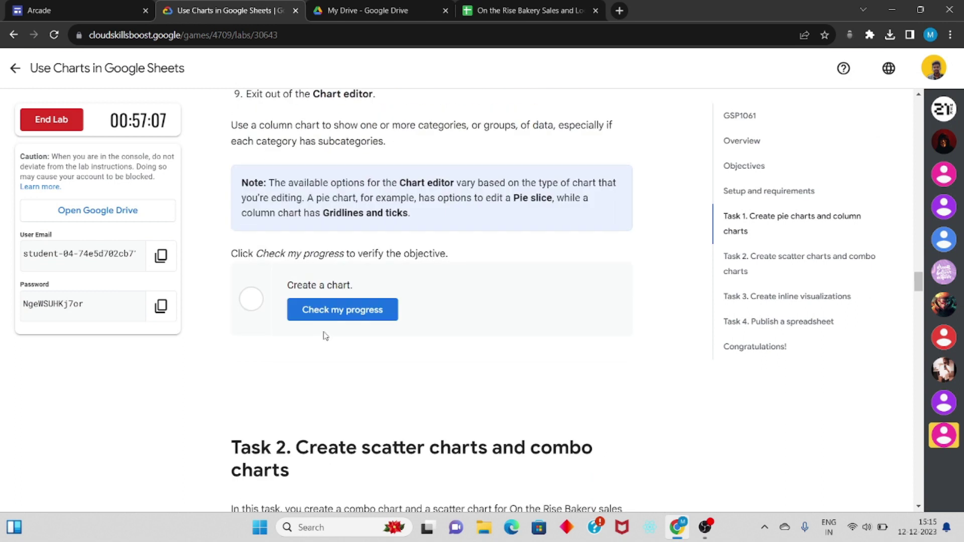
left_click(338, 310)
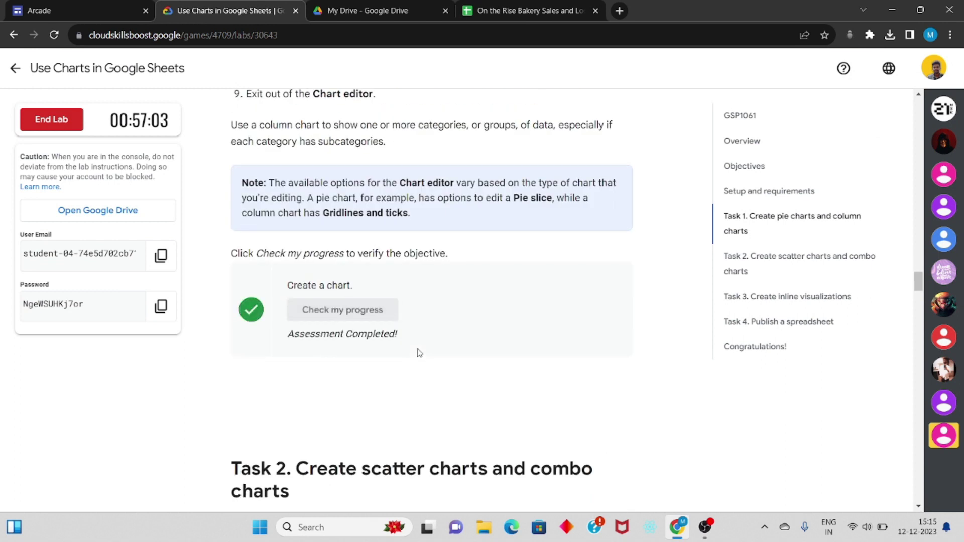
scroll(420, 353, "down", 3)
scroll(420, 353, "down", 3)
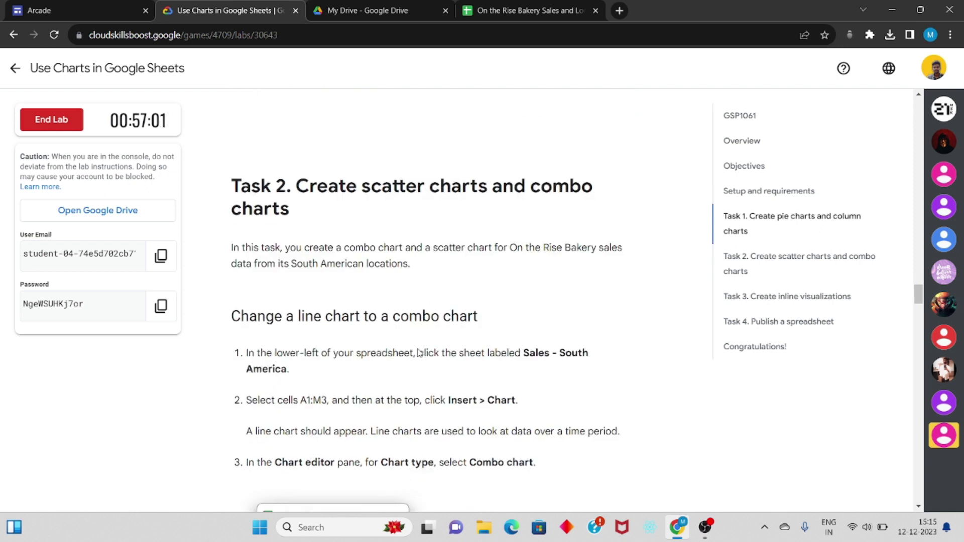
scroll(420, 353, "down", 3)
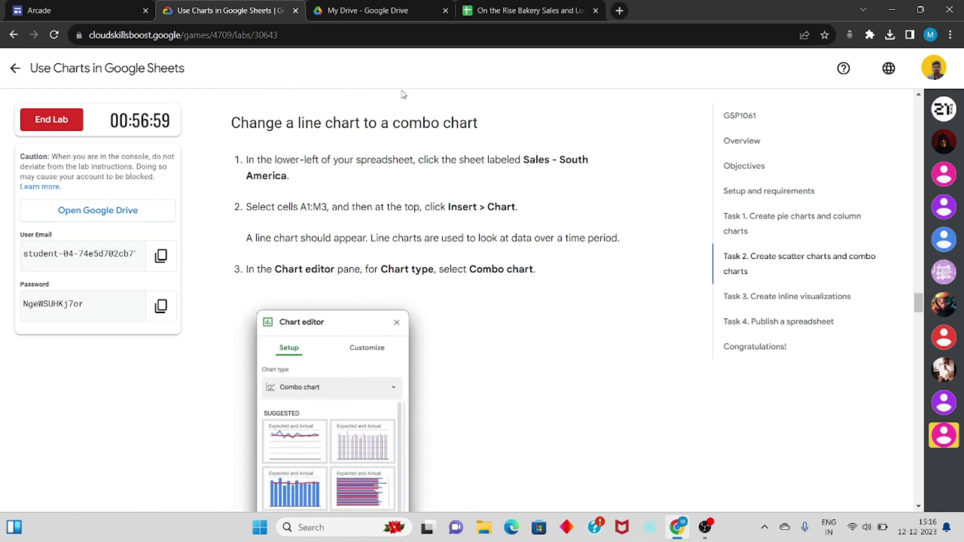
scroll(536, 148, "down", 1)
left_click_drag(522, 135, 587, 152)
left_click(548, 197)
scroll(546, 196, "down", 3)
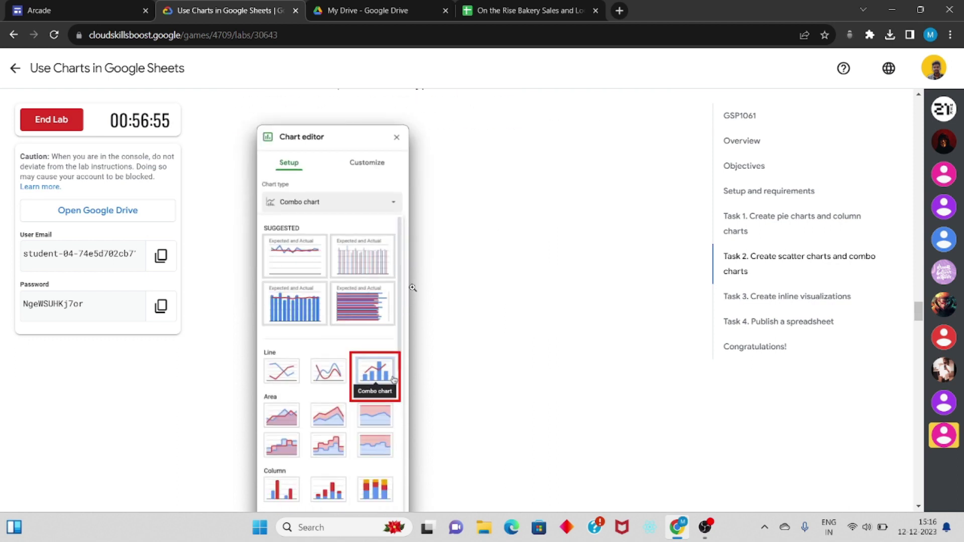
left_click(484, 5)
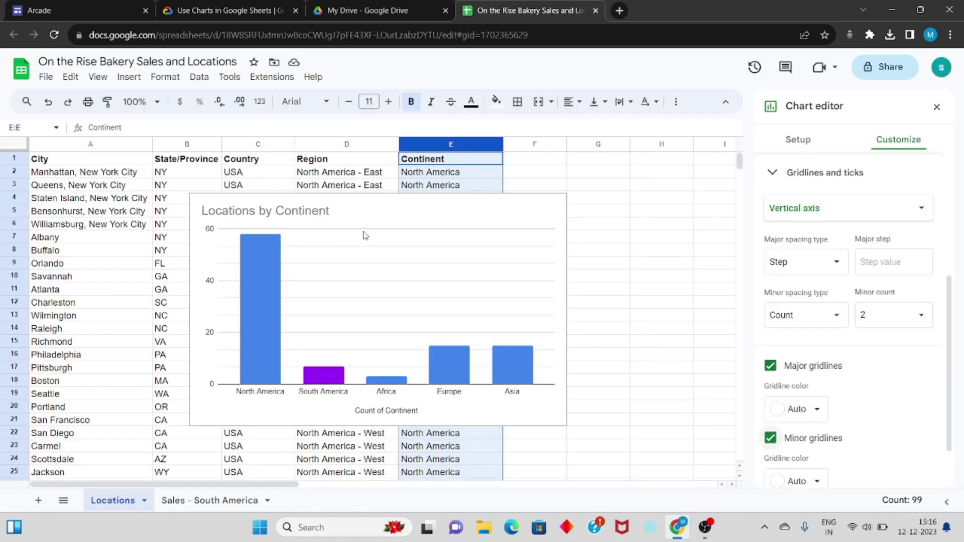
On the Sales - South America sheet, insert two charts of the Expected and Actual data
left_click(204, 501)
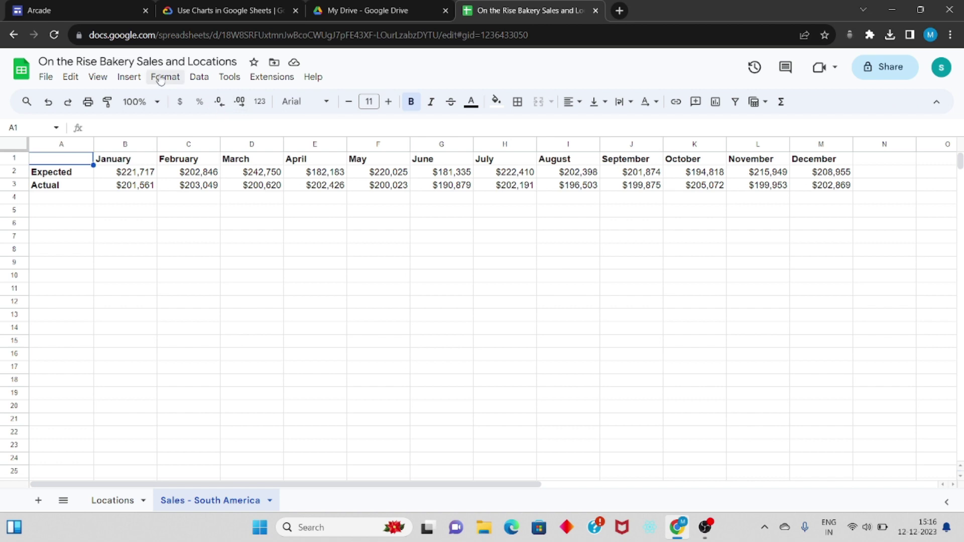
left_click(138, 79)
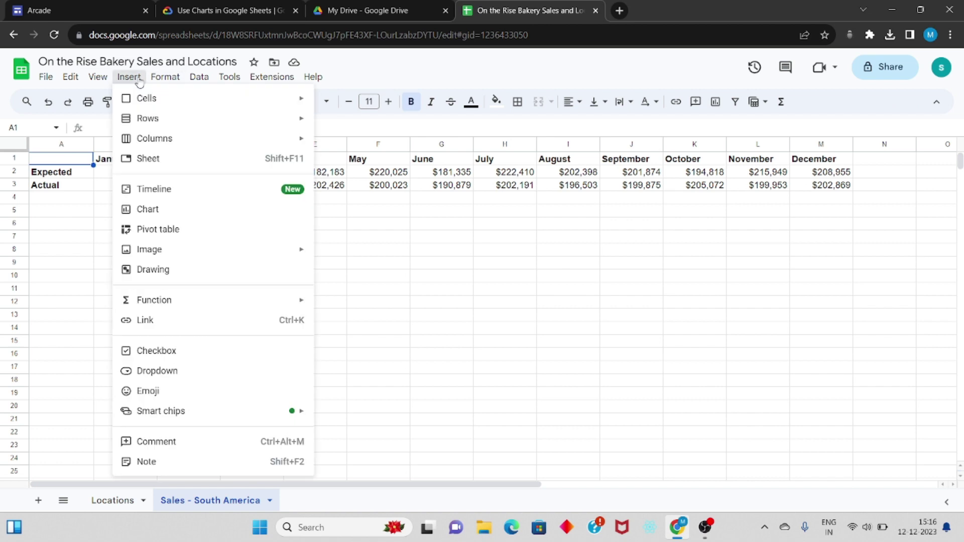
left_click(184, 210)
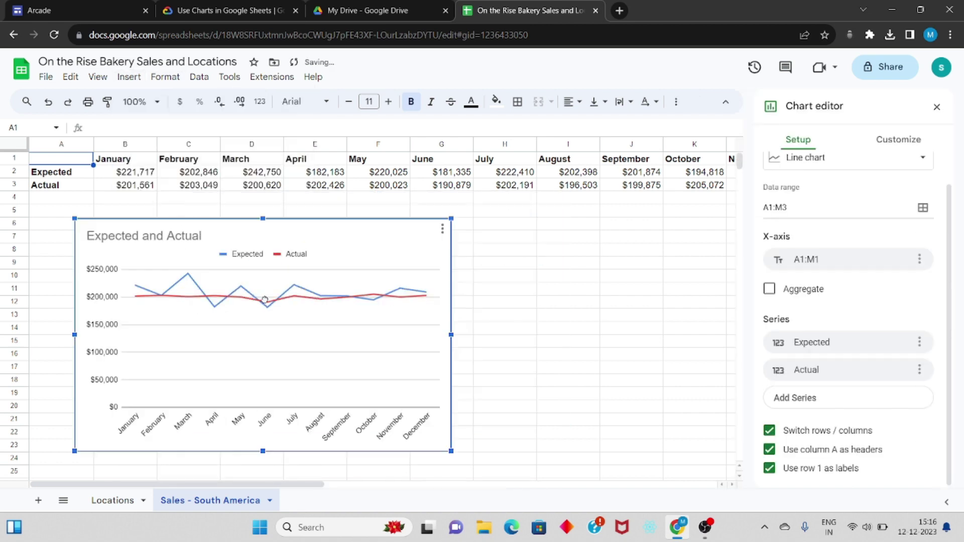
left_click(129, 77)
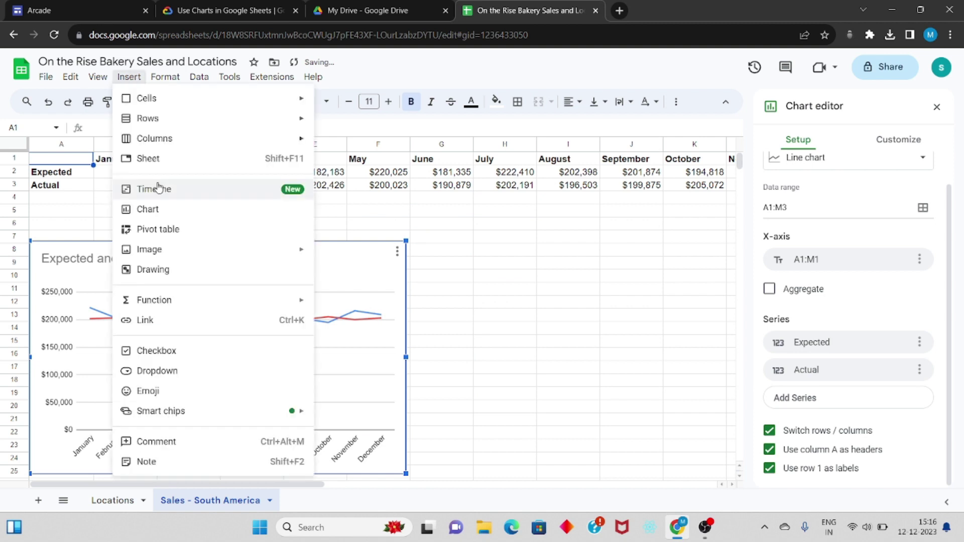
left_click(168, 211)
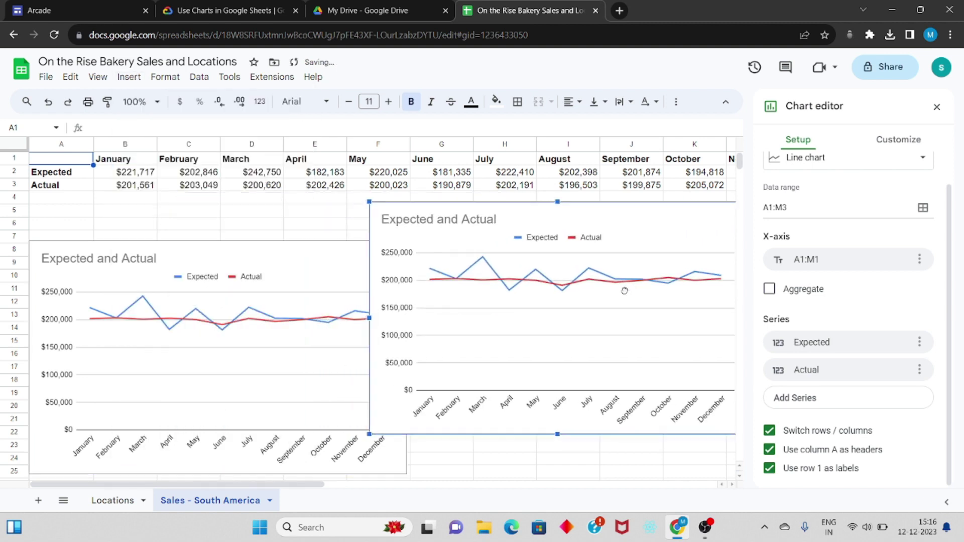
Make the left chart a combo chart and the right chart a scatter chart
left_click(339, 317)
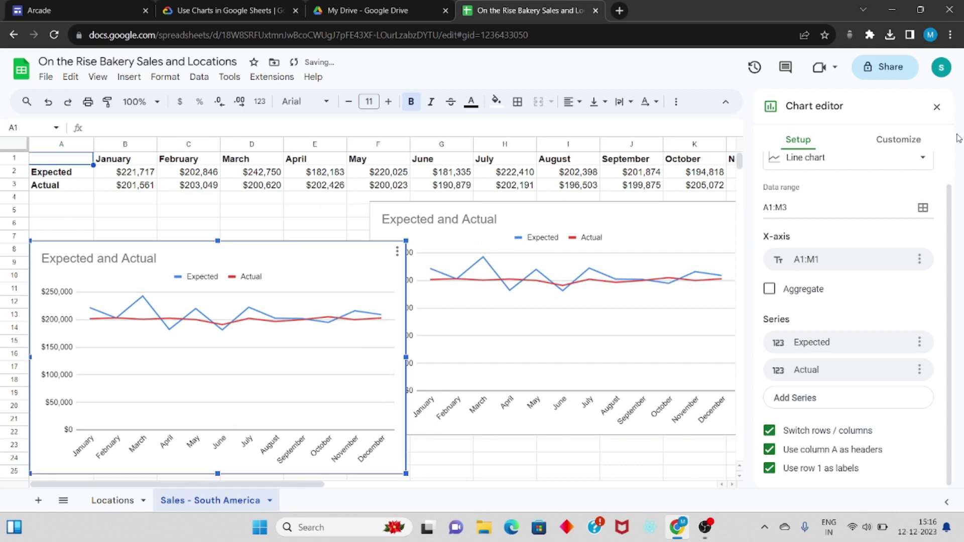
scroll(849, 196, "up", 1)
left_click(849, 190)
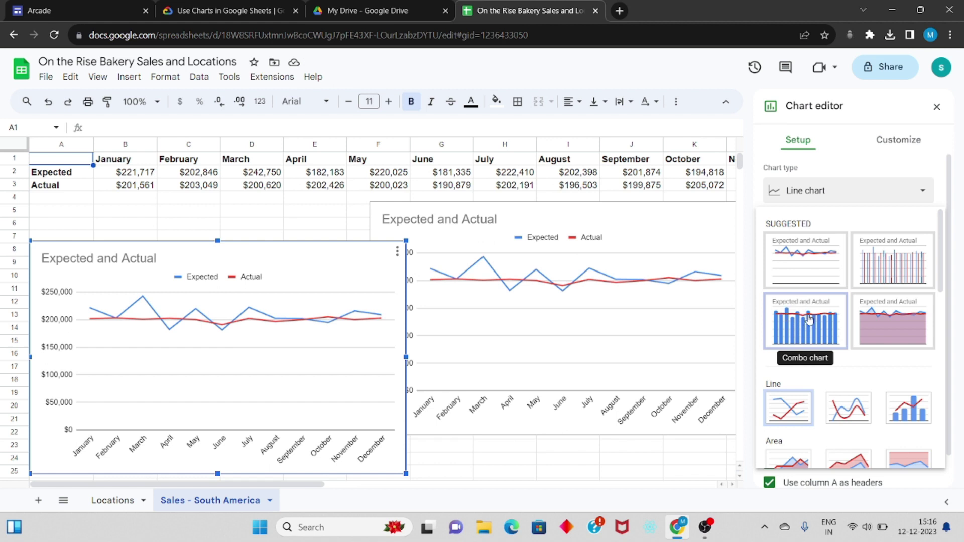
left_click(791, 337)
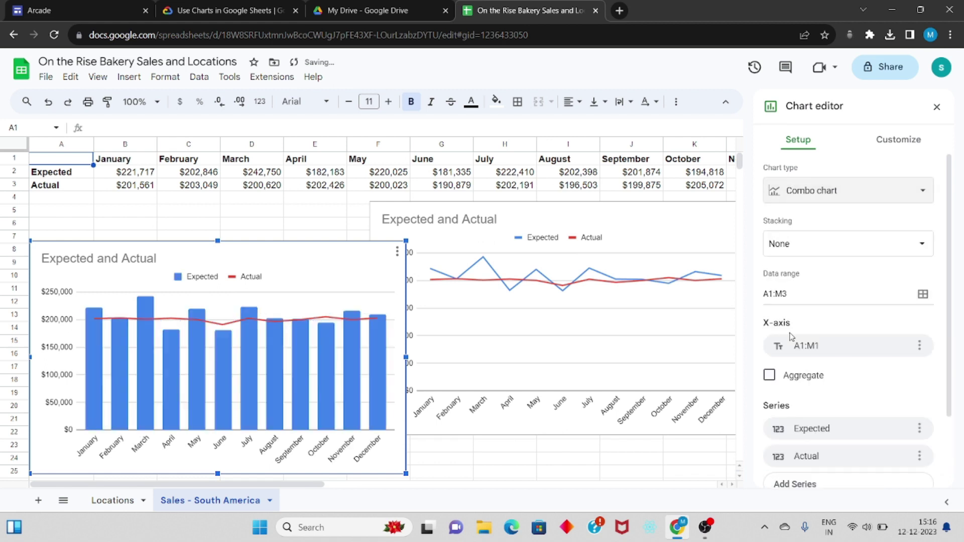
left_click(517, 303)
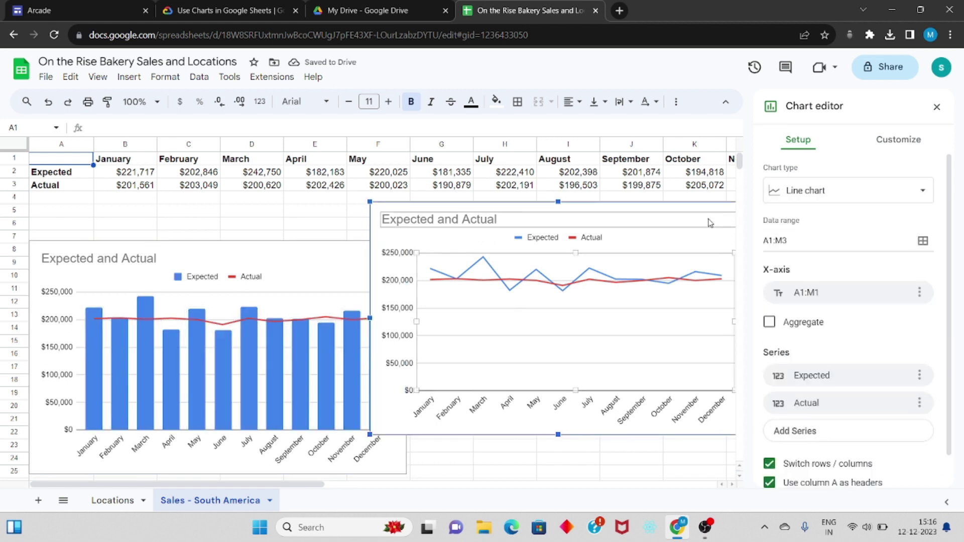
left_click(810, 190)
scroll(803, 326, "down", 2)
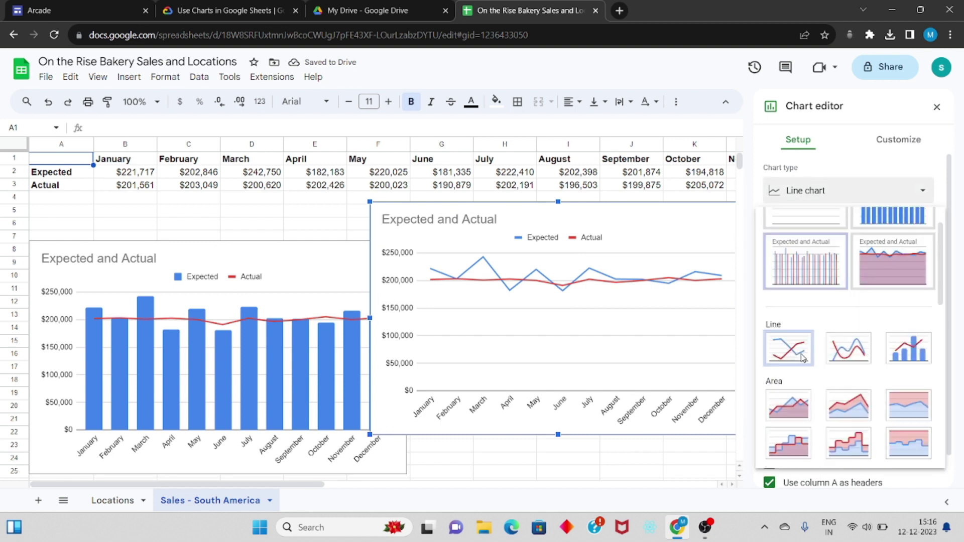
scroll(803, 357, "down", 2)
scroll(794, 391, "down", 2)
scroll(790, 404, "down", 1)
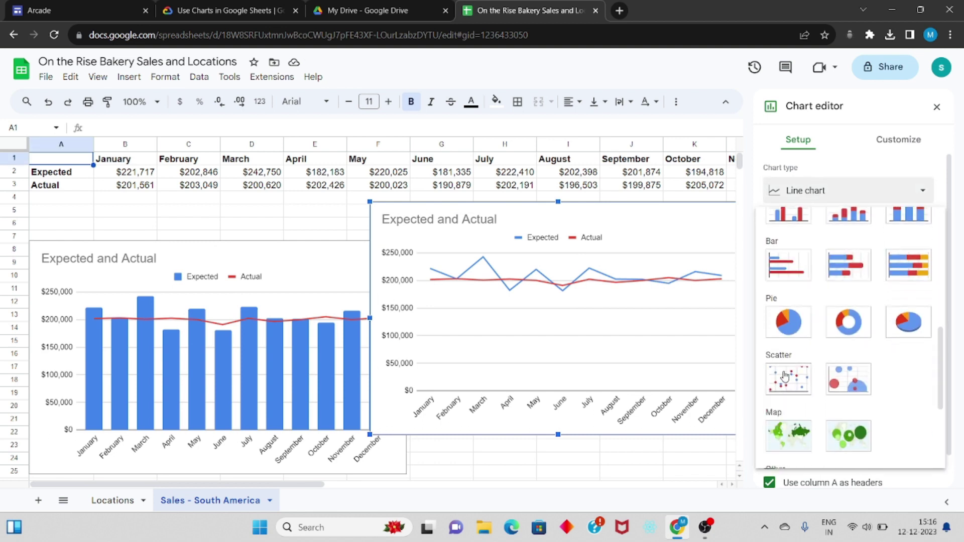
left_click(786, 380)
left_click(278, 5)
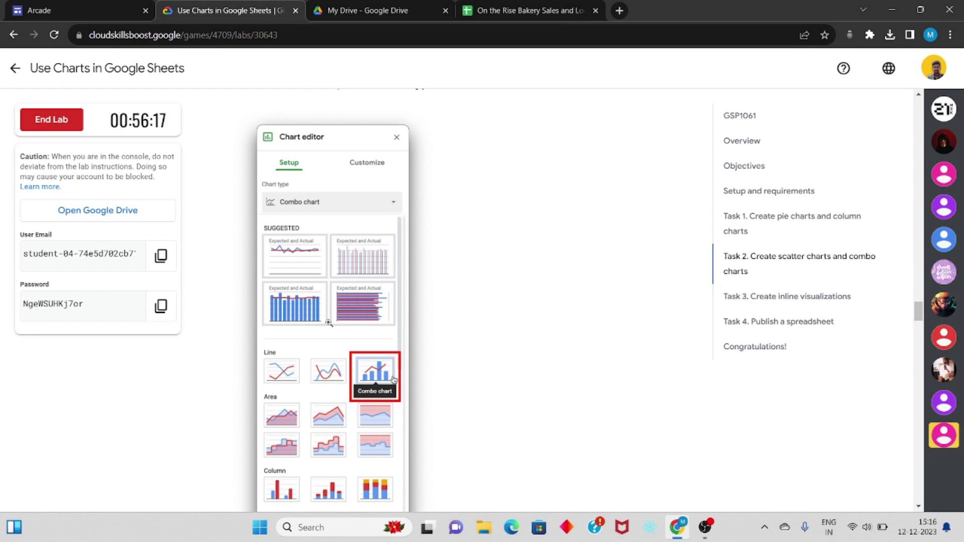
Run the progress check for the scatter and combo chart objective
scroll(350, 247, "down", 5)
scroll(350, 247, "down", 2)
left_click(350, 247)
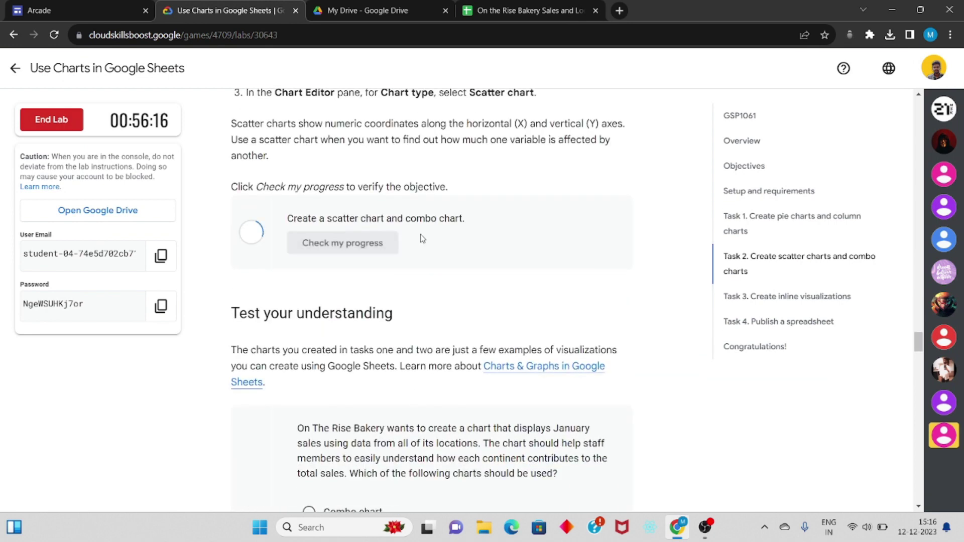
Select the =SPARKLINE(C2:N2) formula in Task 3 and return to the bakery workbook
scroll(422, 238, "up", 3)
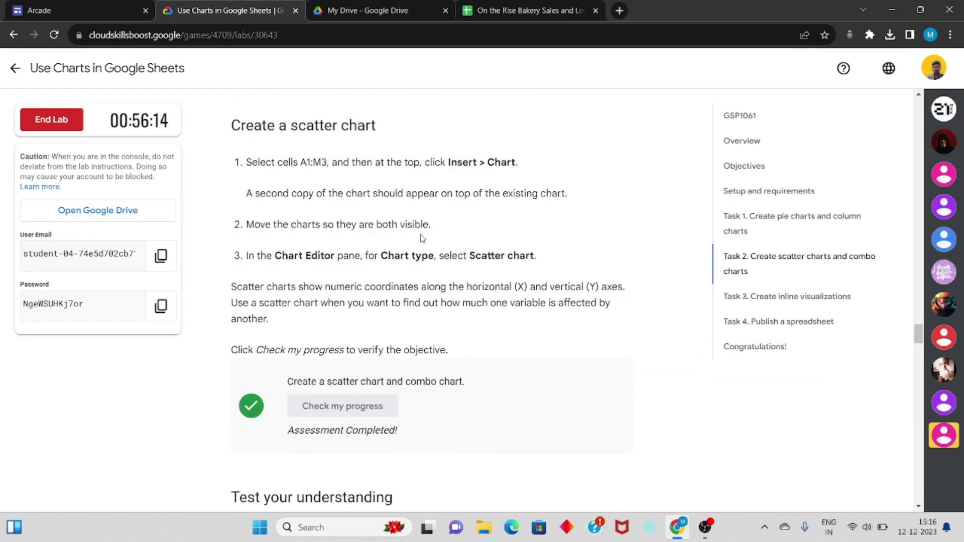
scroll(421, 238, "down", 10)
scroll(422, 238, "down", 1)
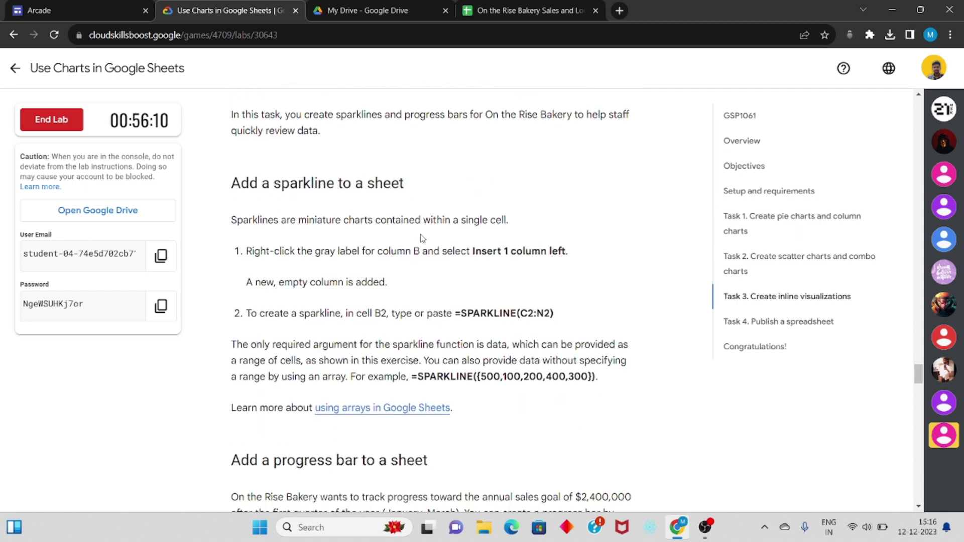
scroll(422, 238, "down", 2)
left_click_drag(458, 239, 553, 239)
key("ctrl+c")
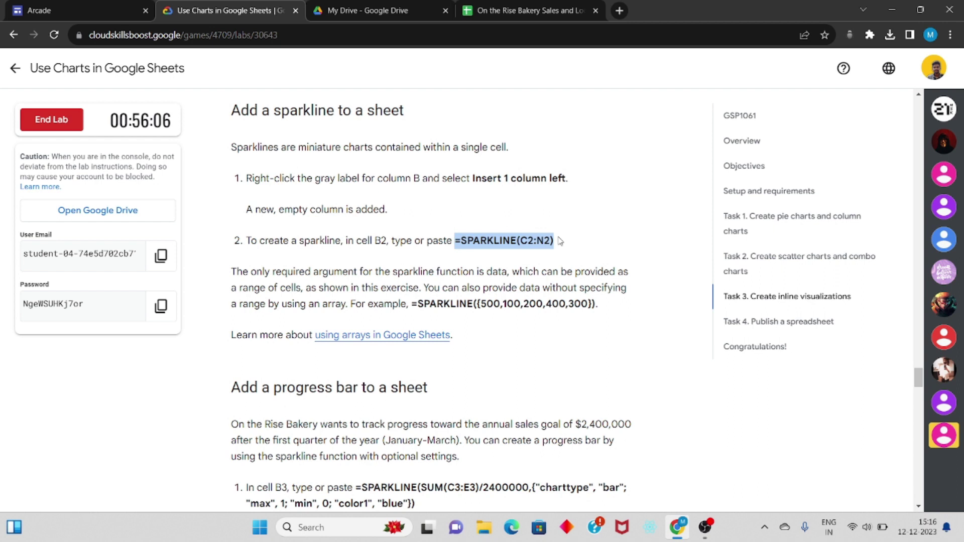
left_click(530, 11)
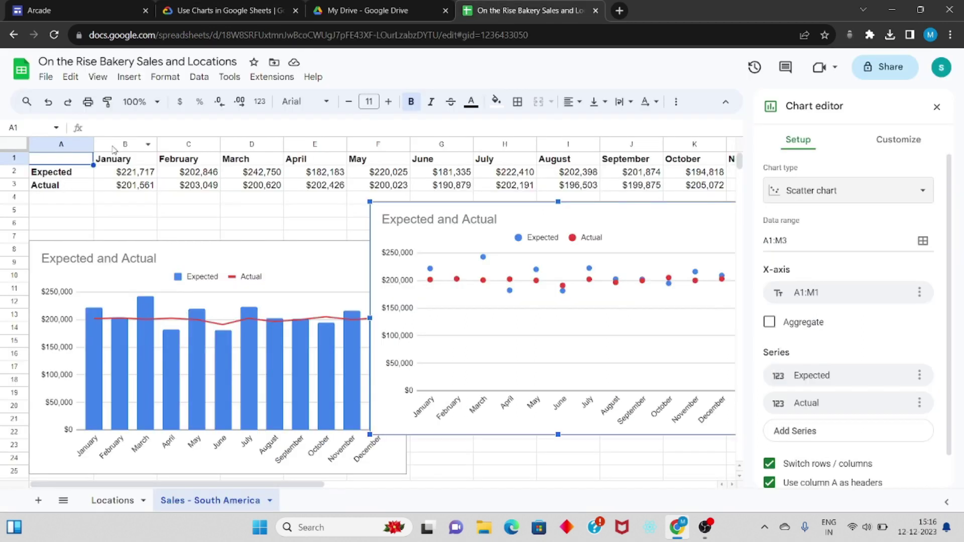
Insert a blank column left of column B and paste =SPARKLINE(C2:N2) into B2
left_click(113, 146)
left_click(130, 77)
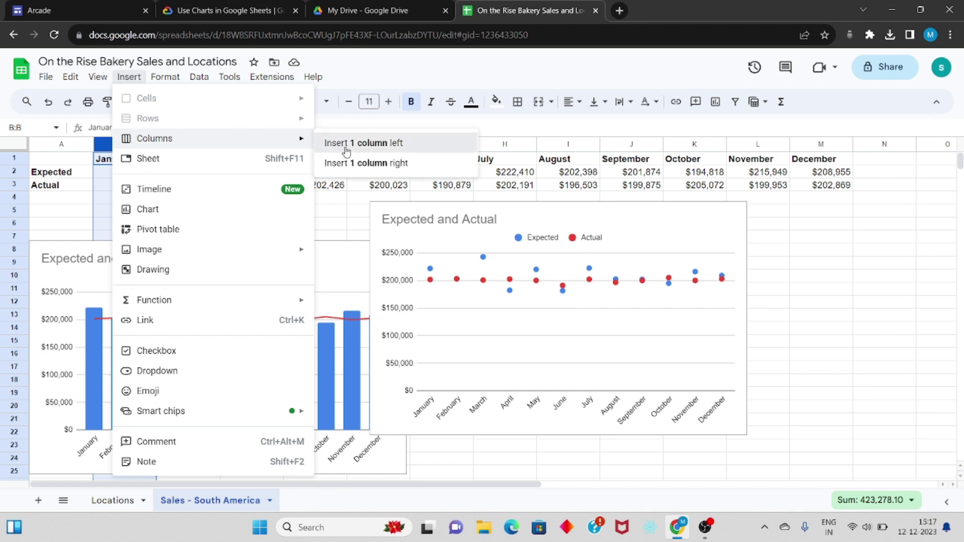
mouse_move(155, 139)
left_click(345, 144)
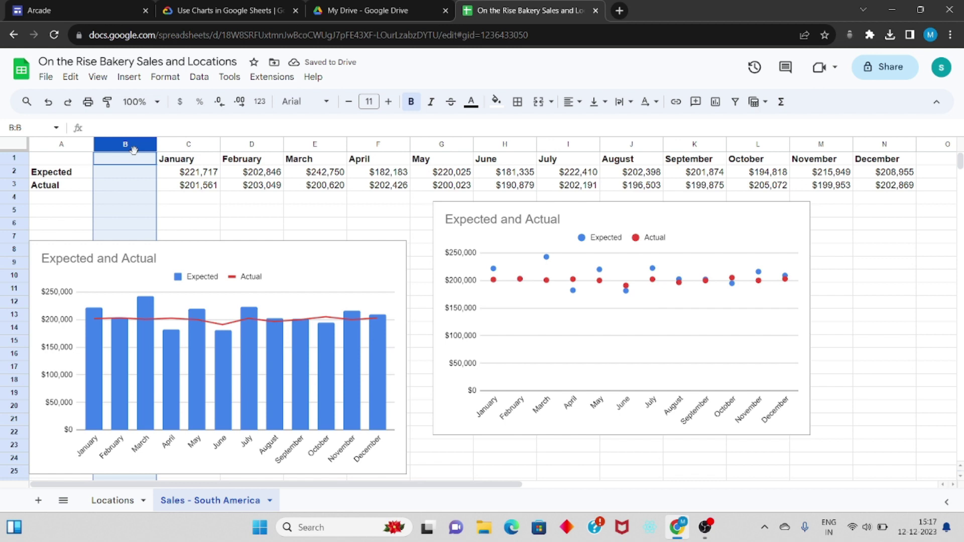
left_click(131, 177)
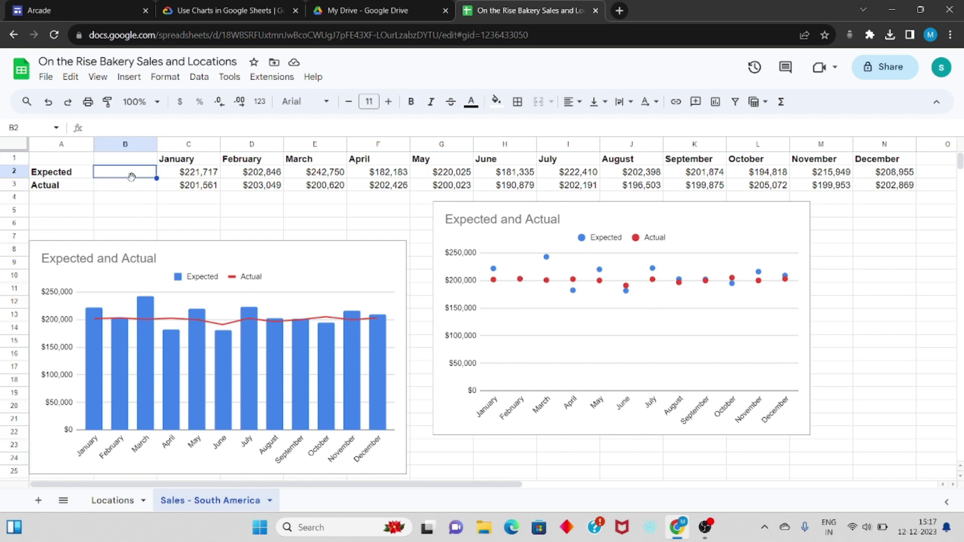
key("ctrl+v")
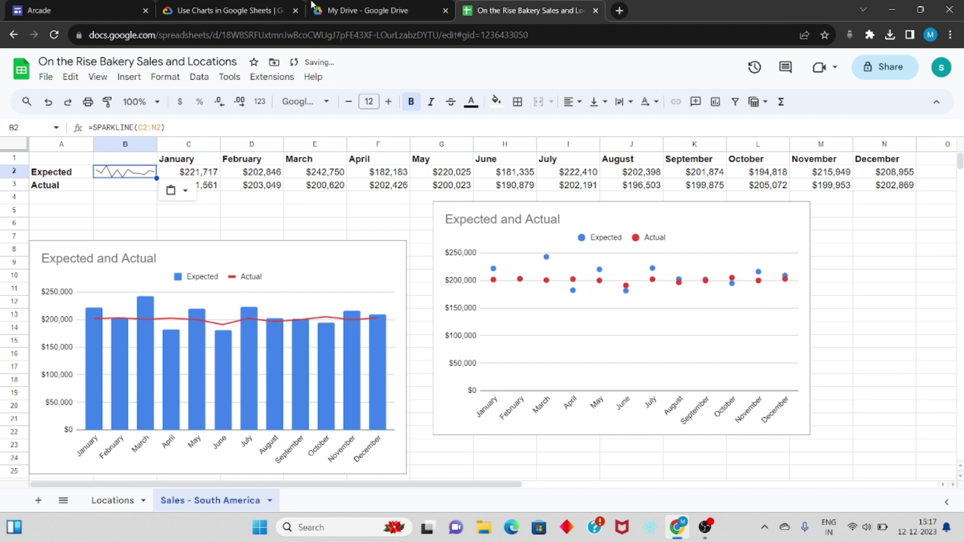
left_click(281, 10)
Copy the lab's progress-bar SPARKLINE formula and paste it into cell B3
scroll(315, 168, "down", 5)
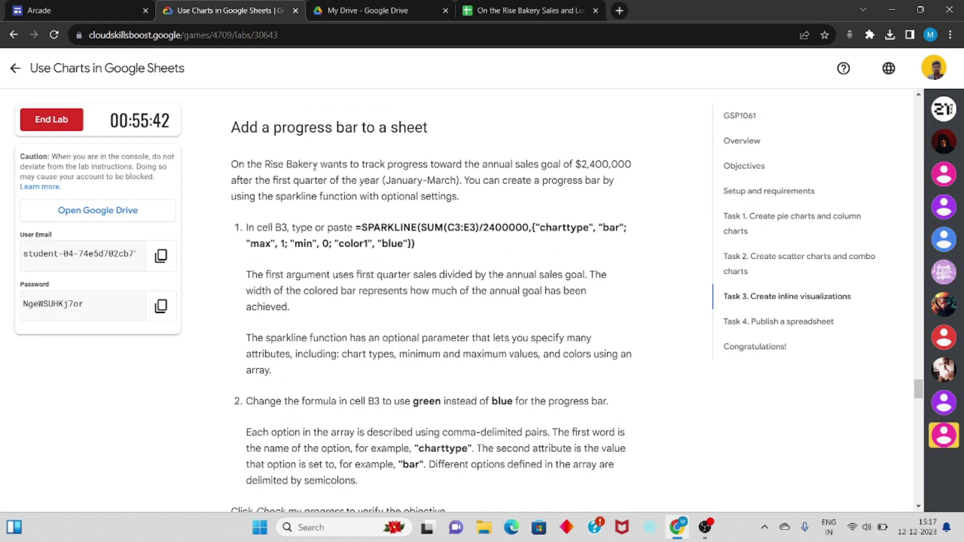
left_click_drag(356, 222, 409, 239)
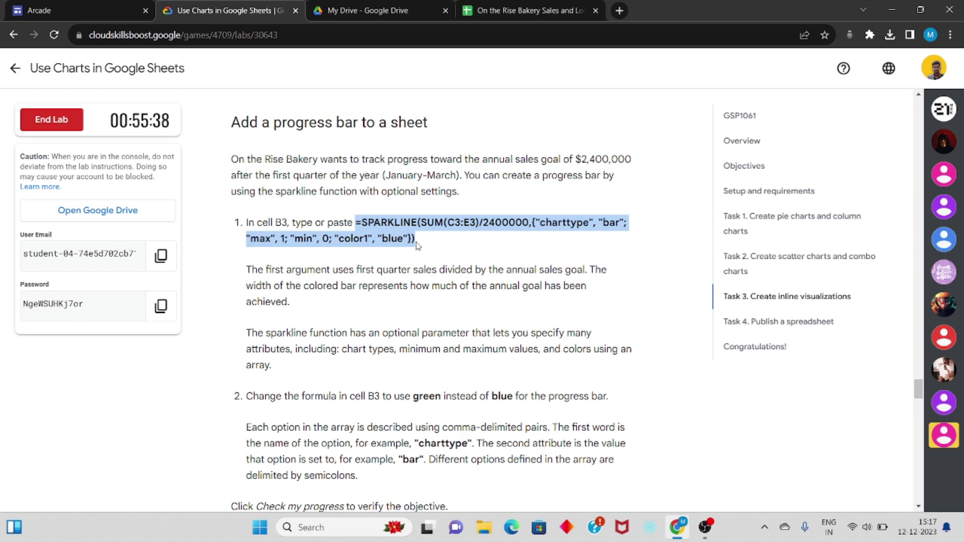
left_click(527, 10)
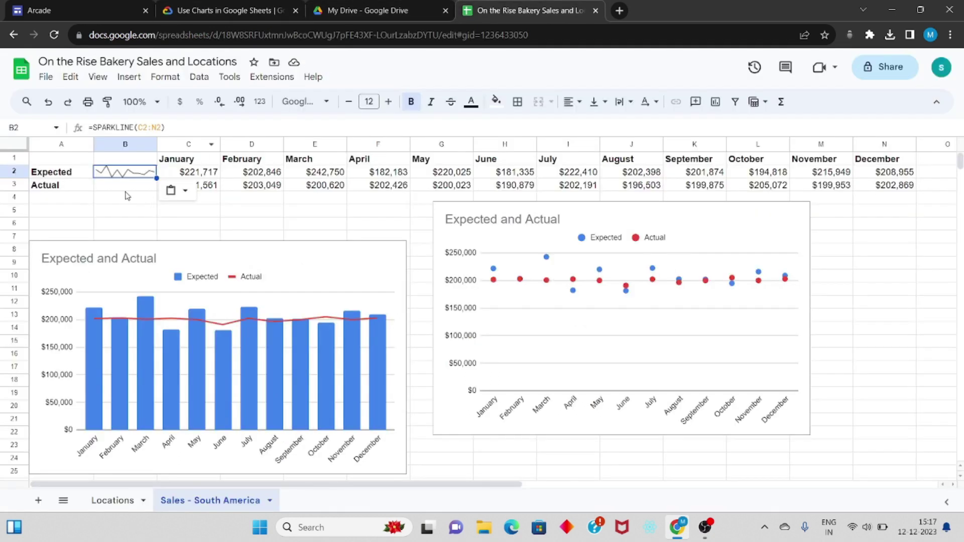
left_click(123, 189)
type("=SPARKLINE(SUM(C3:E3)/2400000,{\"charttype\", \"bar\"; \"max\", 1; \"min\", 0; \"color1\", \"blue\"})")
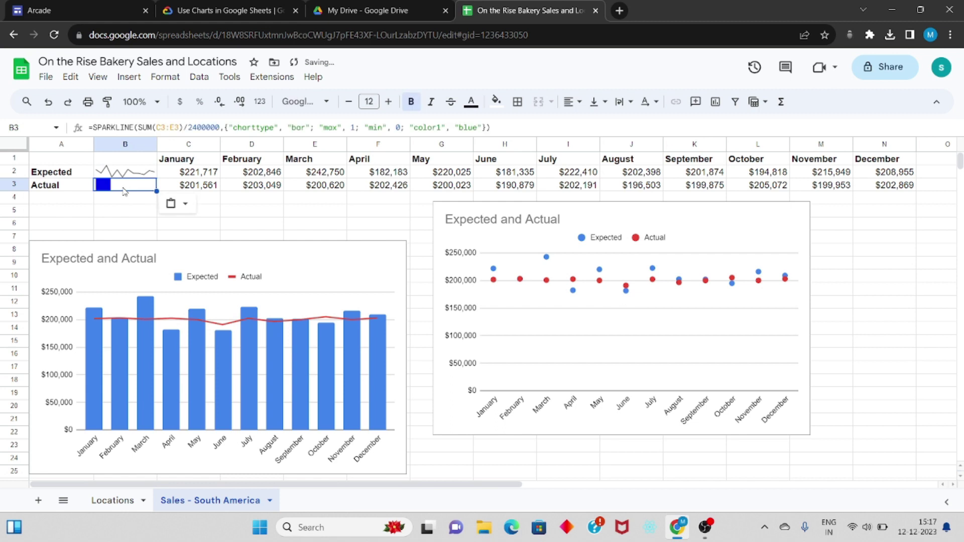
Check progress on the SPARKLINE objective in the lab, then return to the workbook
left_click(266, 6)
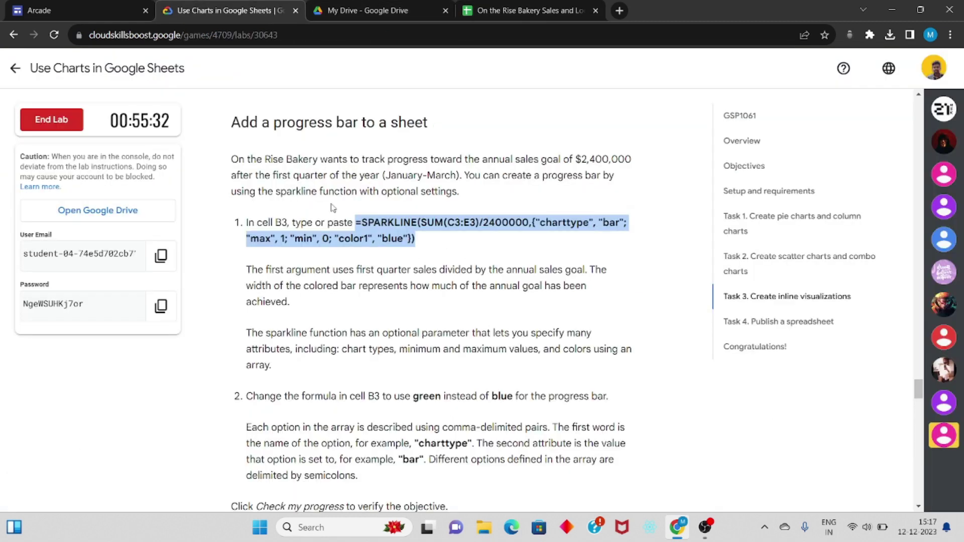
scroll(332, 208, "down", 6)
left_click(347, 263)
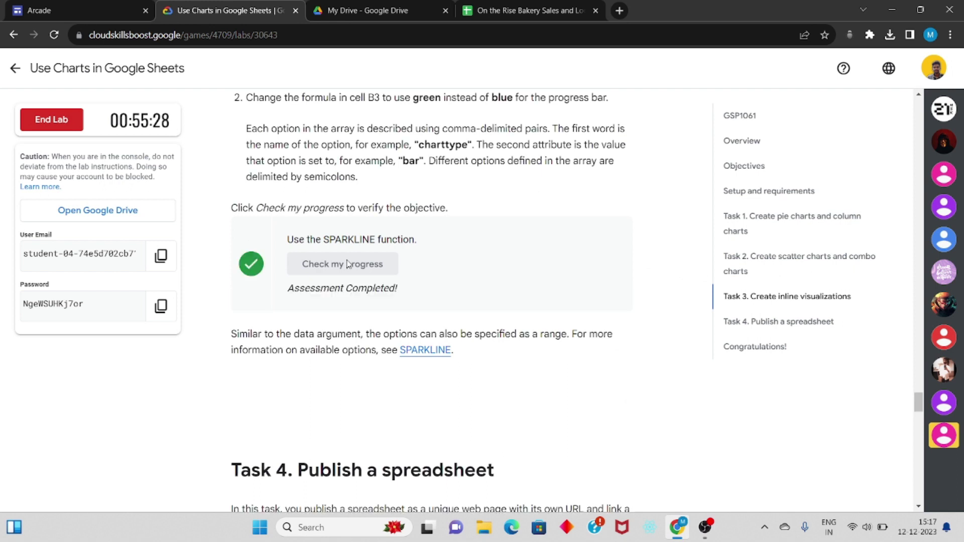
scroll(347, 263, "down", 4)
scroll(372, 299, "down", 4)
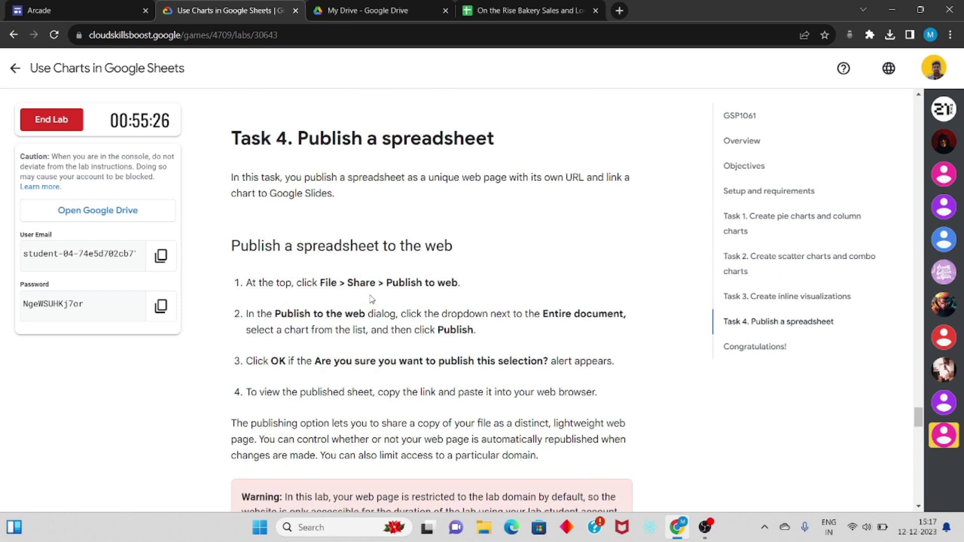
left_click(527, 10)
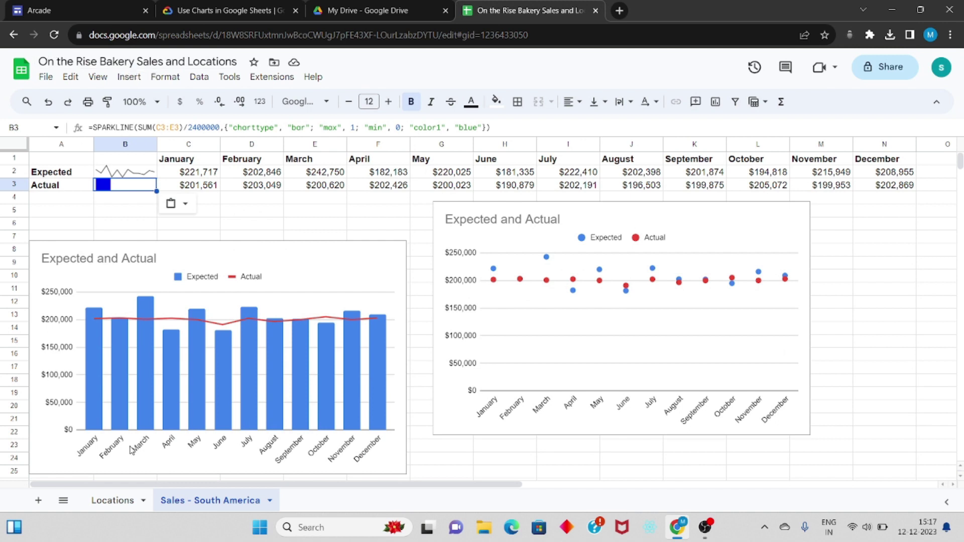
Publish the entire bakery workbook to the web and confirm
left_click(130, 501)
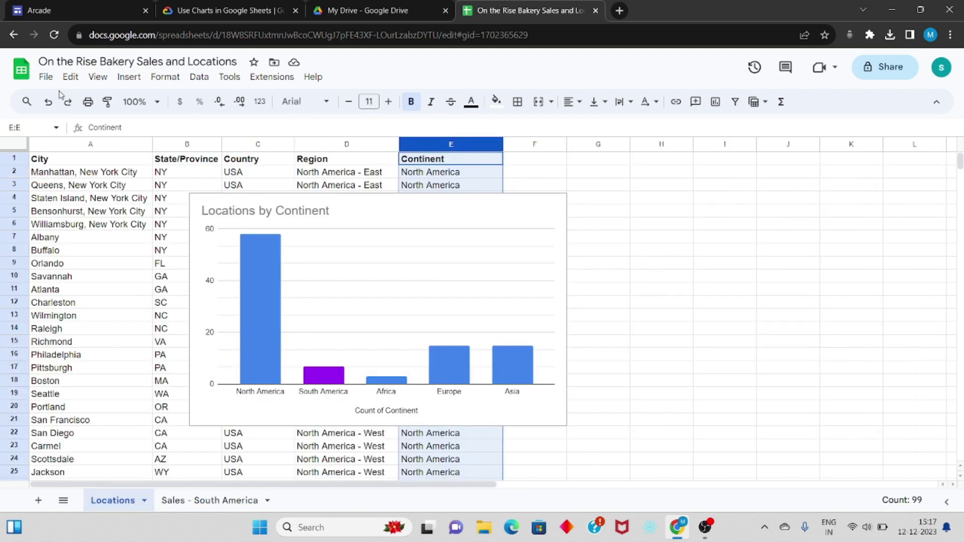
left_click(47, 77)
mouse_move(69, 189)
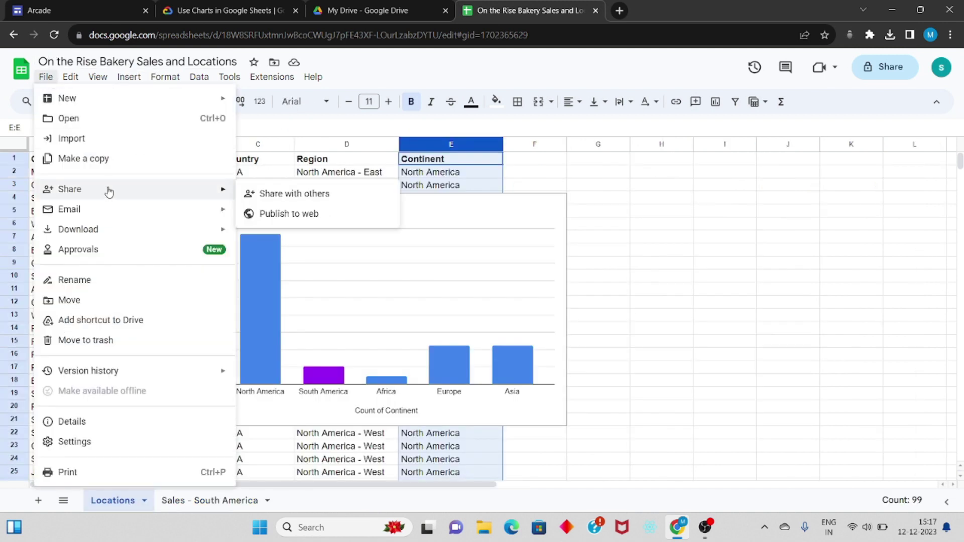
left_click(300, 215)
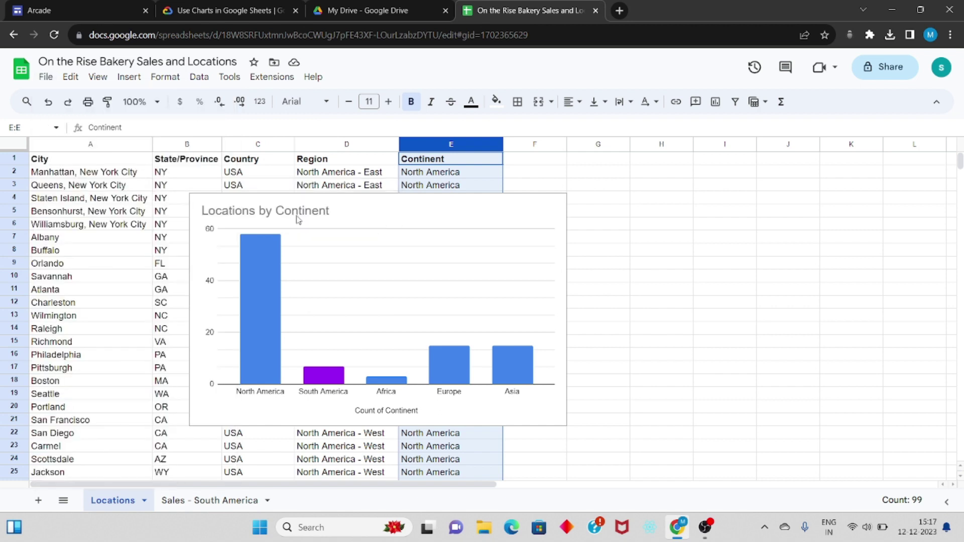
left_click(356, 336)
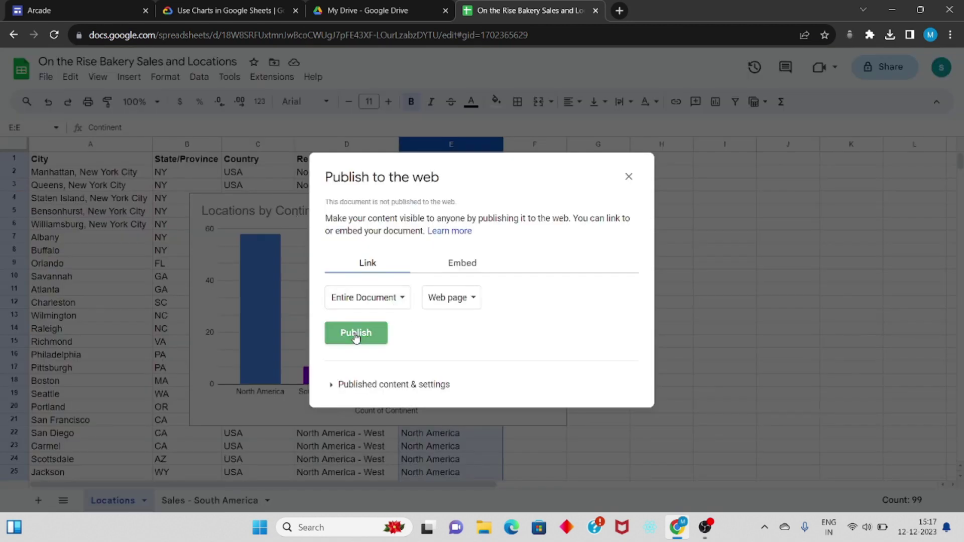
left_click(543, 107)
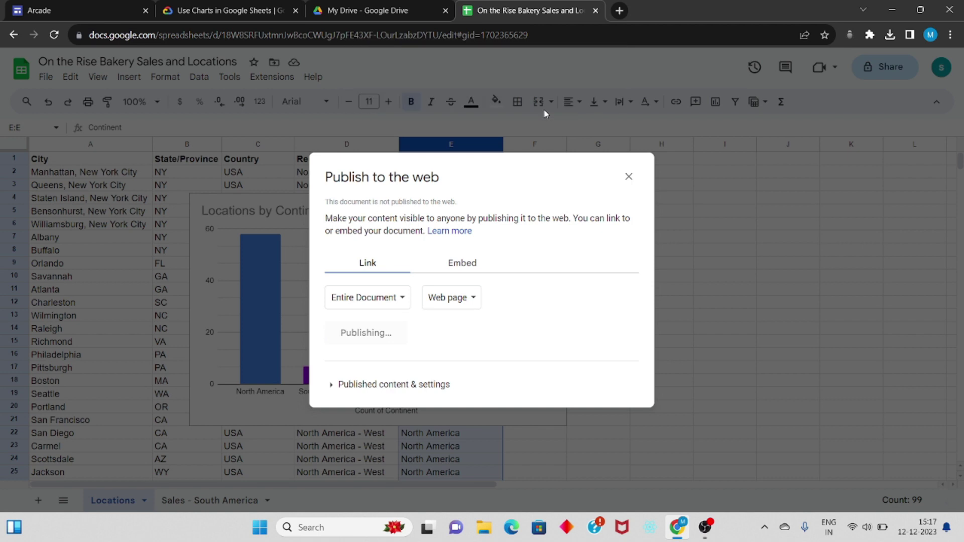
Scroll the lab instructions to the section on embedding a chart in Slides
left_click(242, 10)
scroll(293, 195, "down", 5)
scroll(293, 195, "down", 4)
scroll(294, 194, "up", 5)
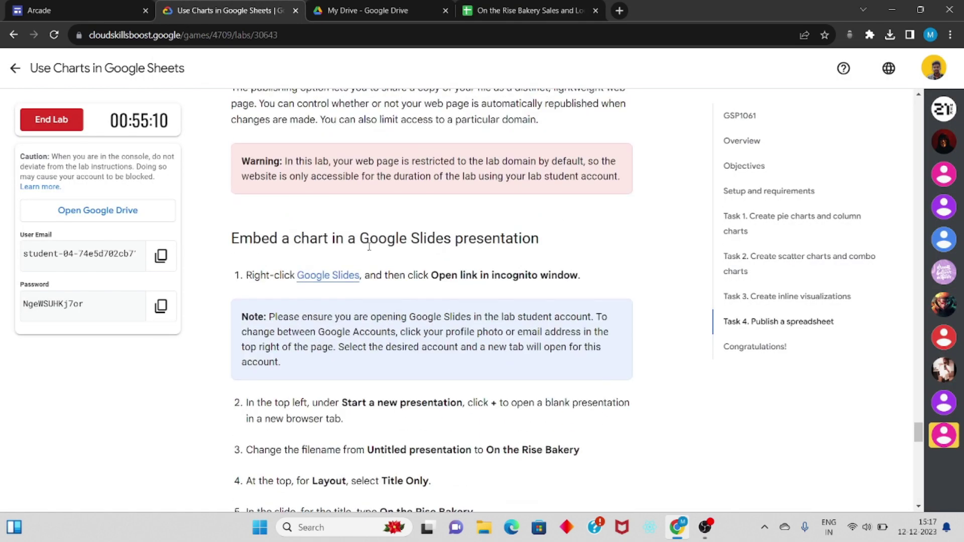
Open Google Slides and switch to the lab student account
left_click(323, 277)
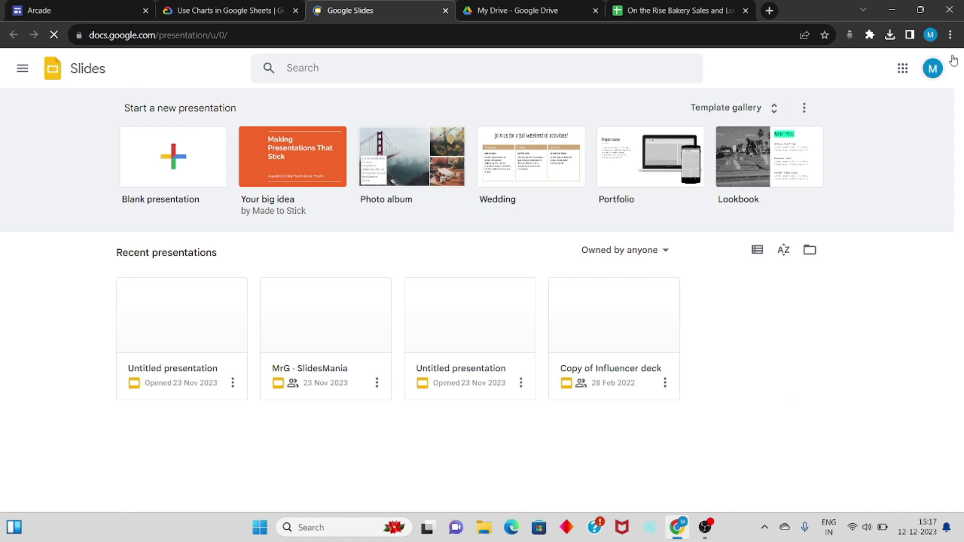
left_click(933, 68)
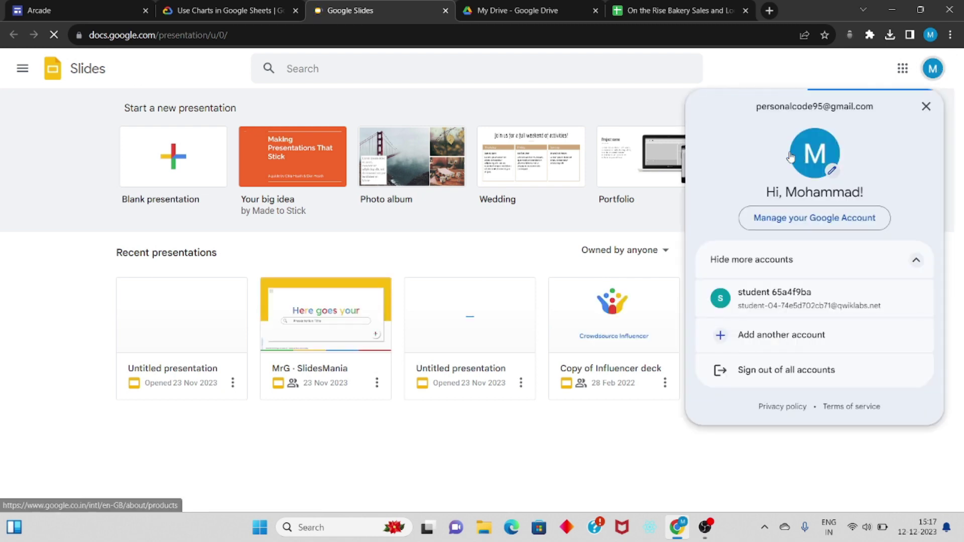
left_click(744, 295)
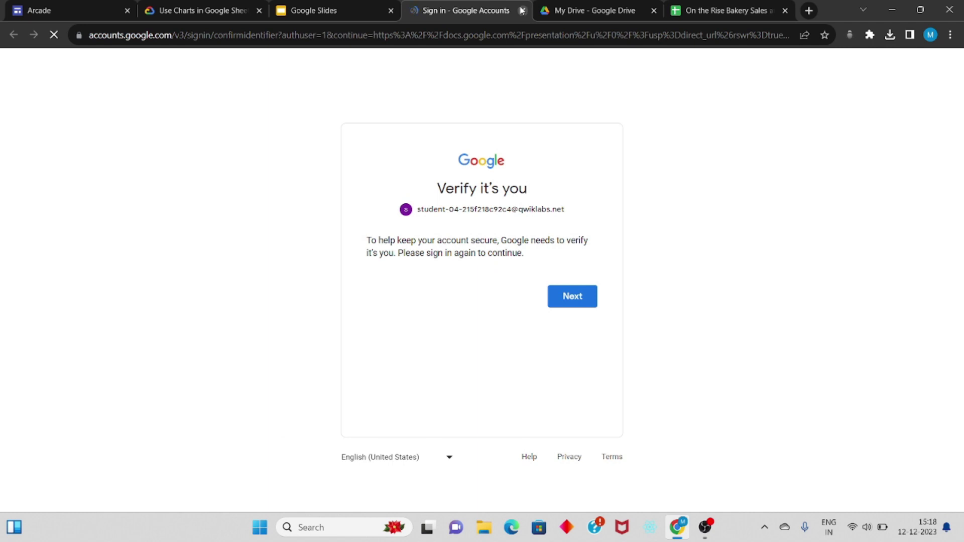
left_click(522, 10)
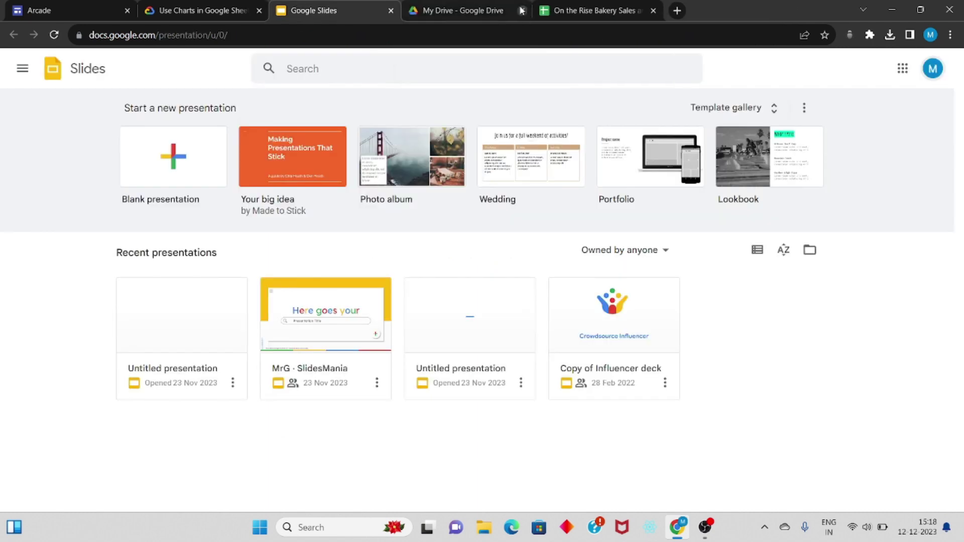
left_click_drag(766, 110, 888, 110)
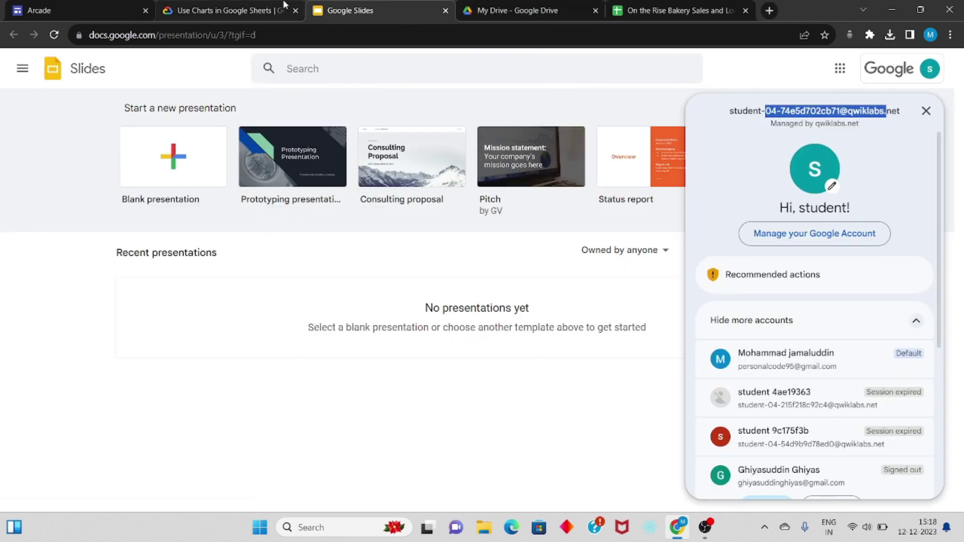
Confirm the student account is signed in, then start a blank presentation
left_click(284, 6)
right_click(312, 273)
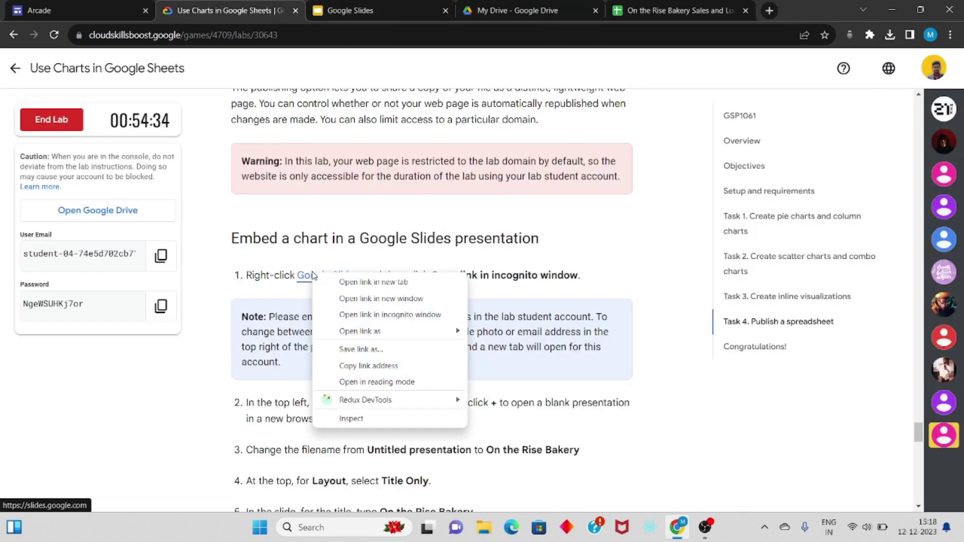
left_click(597, 261)
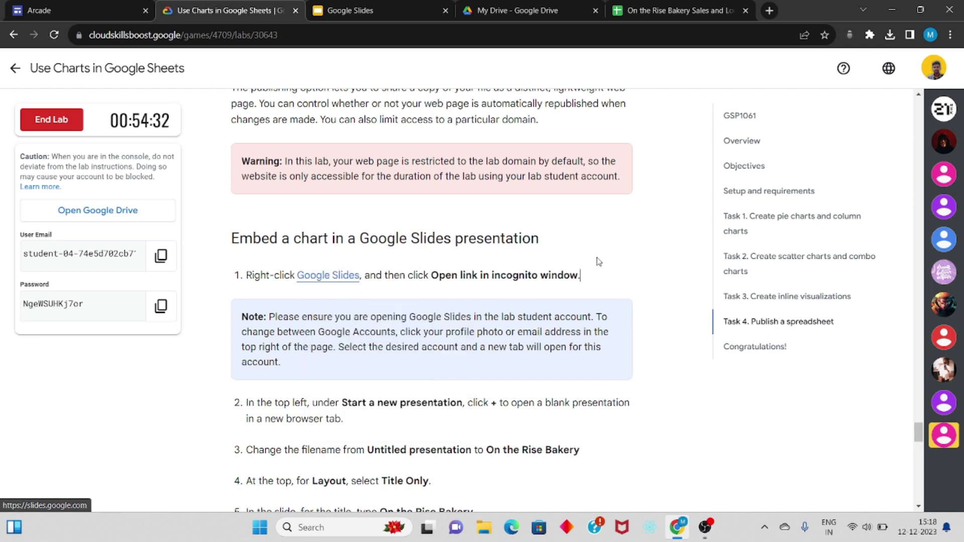
left_click(357, 5)
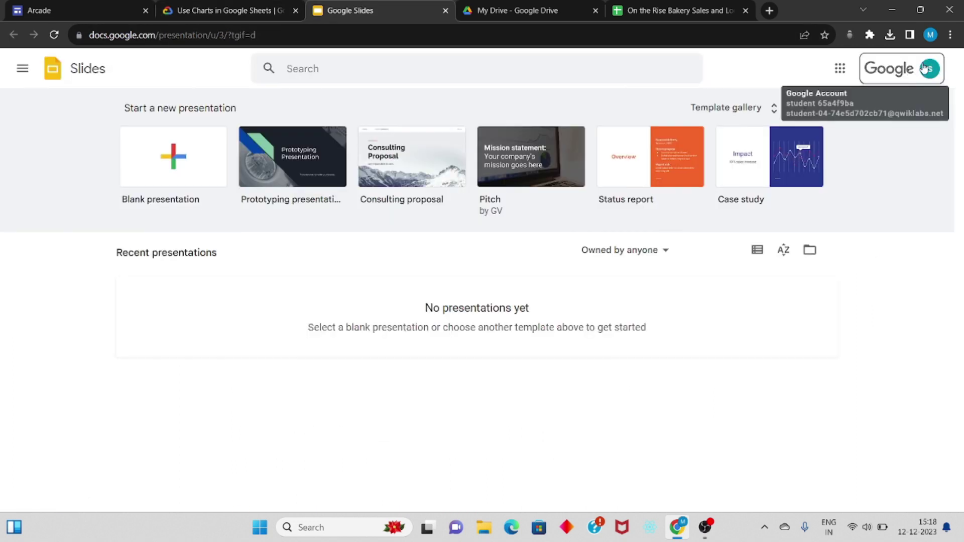
left_click(925, 68)
left_click(187, 366)
left_click(191, 5)
left_click(338, 6)
left_click(196, 161)
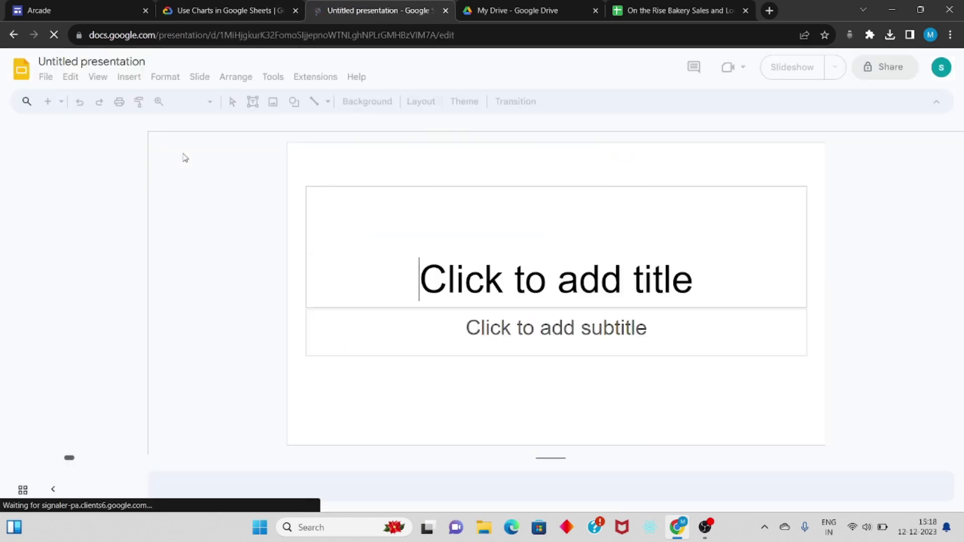
Import the linked Locations by Continent column chart from the bakery spreadsheet
left_click(129, 77)
mouse_move(147, 218)
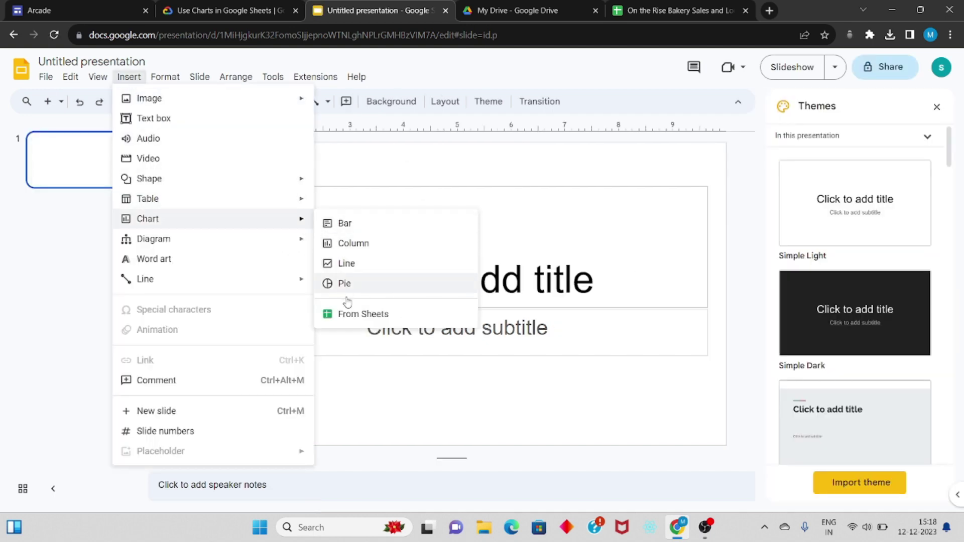
left_click(346, 314)
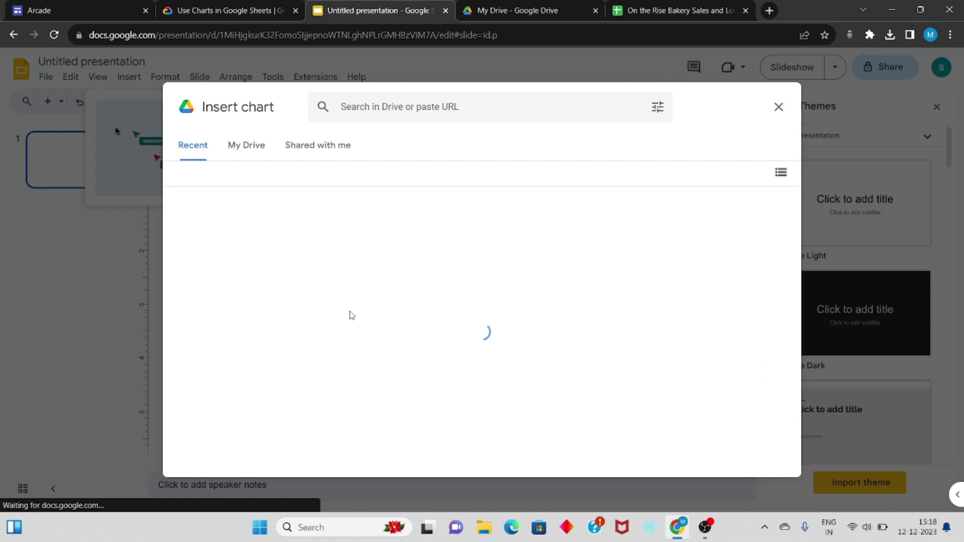
double_click(200, 280)
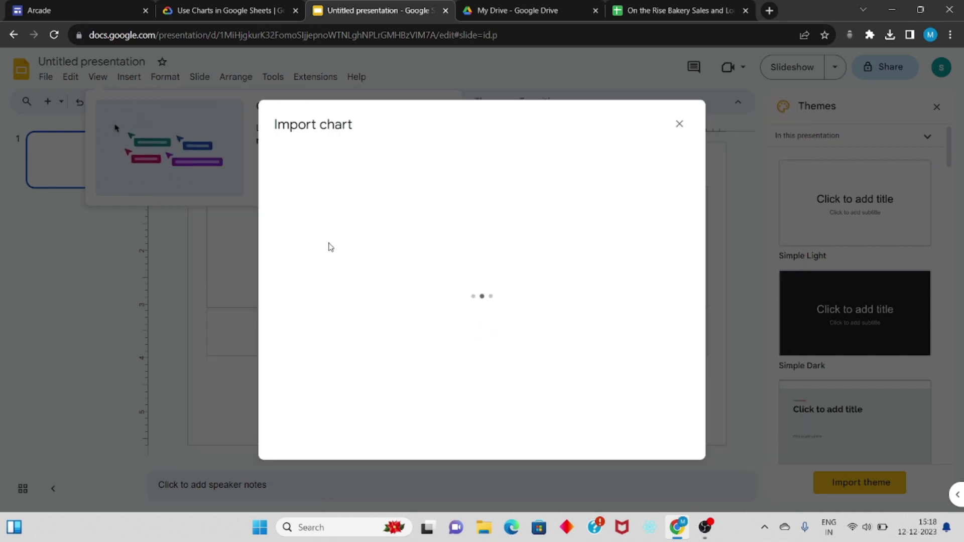
left_click(379, 291)
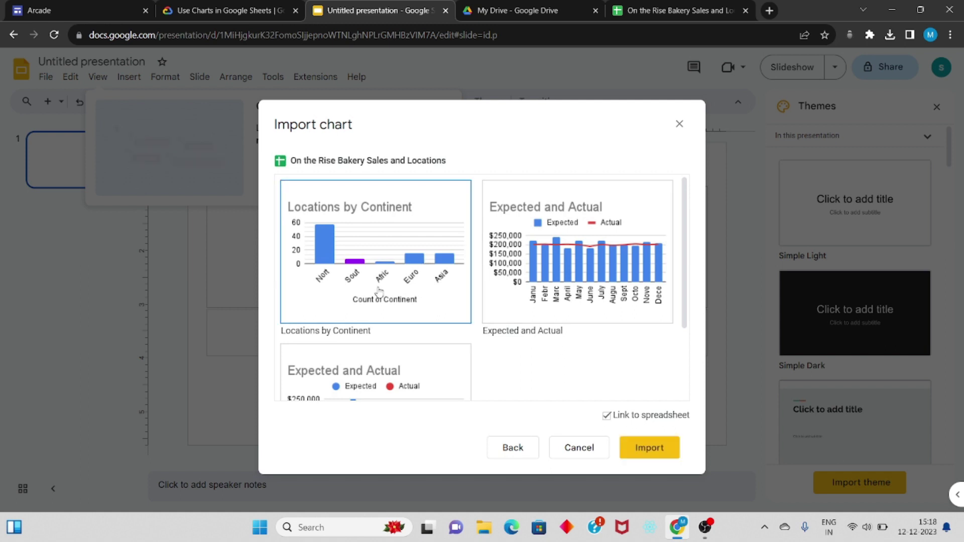
left_click(653, 453)
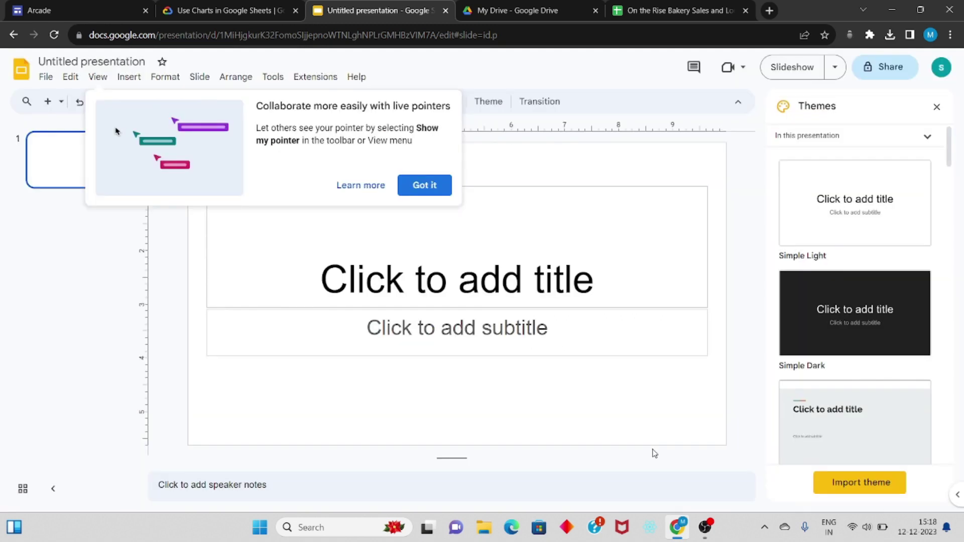
left_click(425, 186)
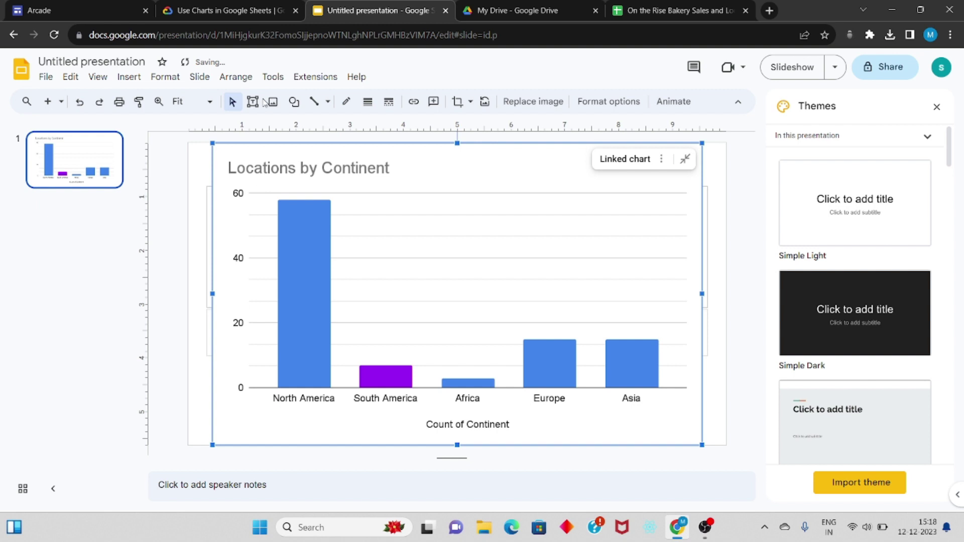
Rename the presentation to 'On the Rise Bakery' using the title copied from the lab
left_click(77, 61)
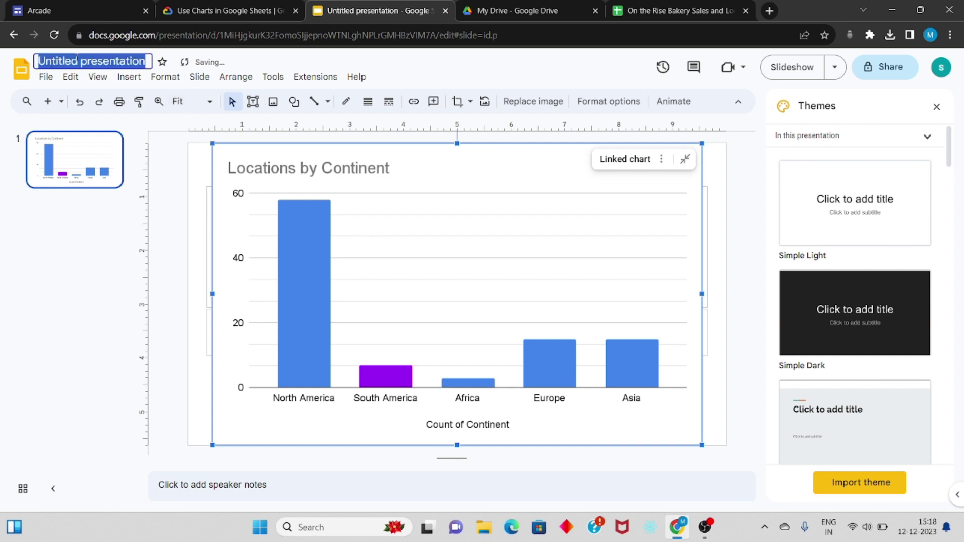
left_click(226, 10)
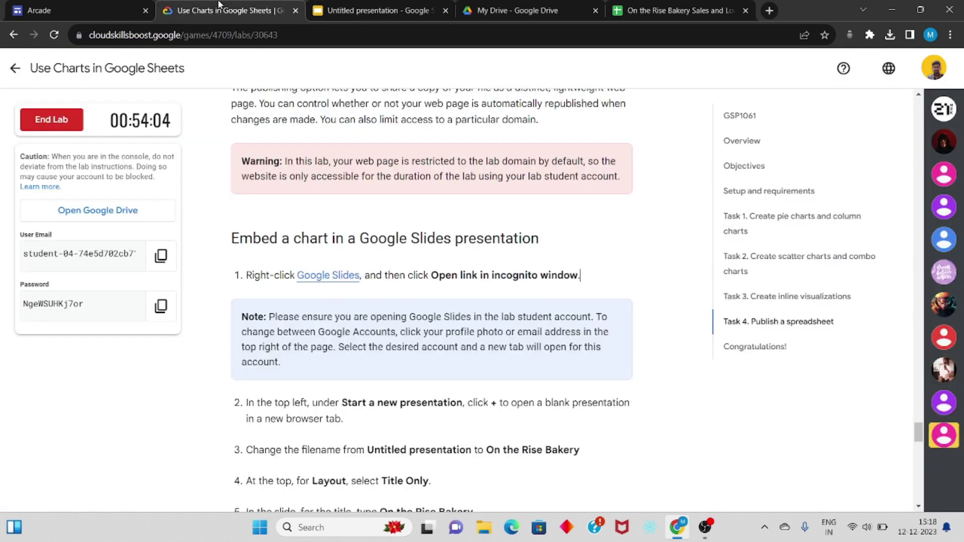
scroll(471, 397, "down", 1)
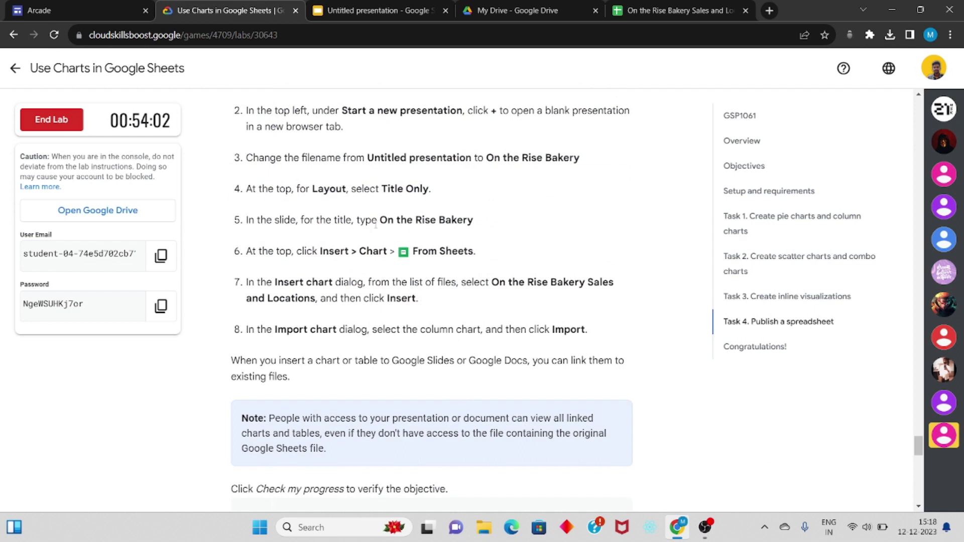
left_click_drag(379, 220, 491, 216)
key("ctrl+c")
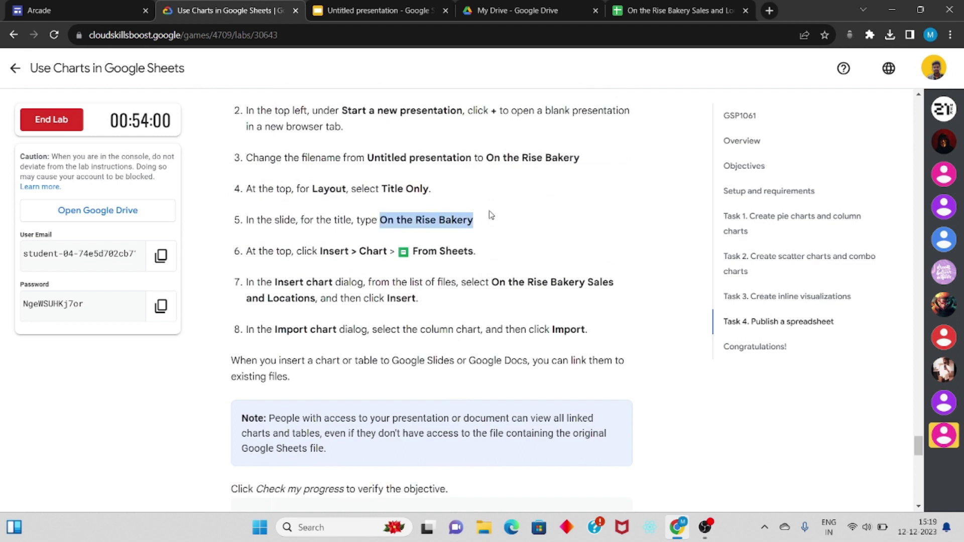
left_click(381, 10)
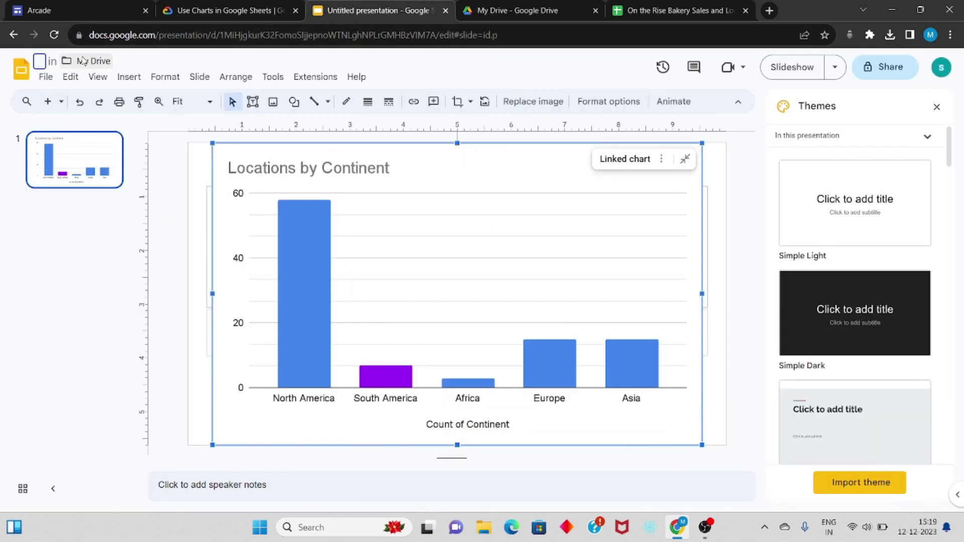
key("ctrl+v")
key("Return")
Run the lab's progress check for the Slides chart task
key("ctrl+Page_Up")
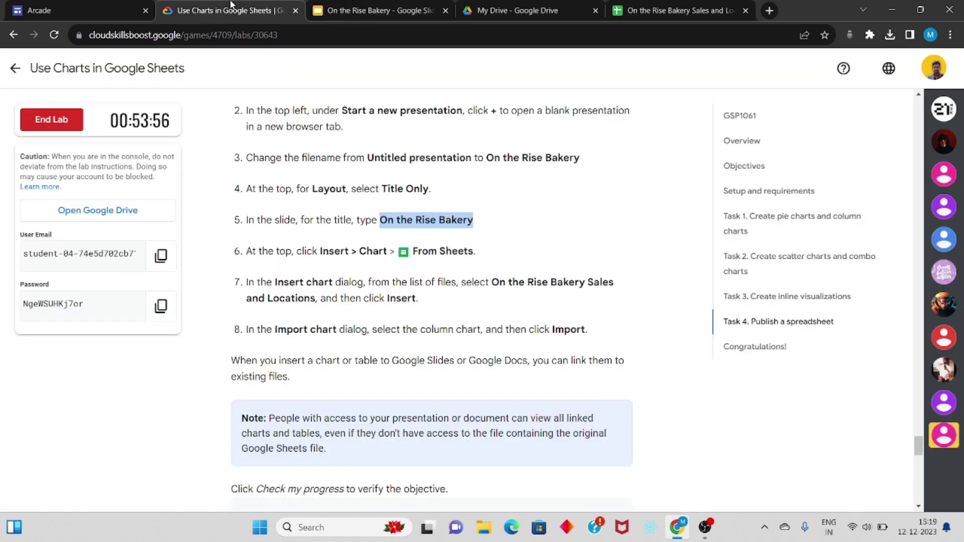
scroll(331, 226, "down", 8)
scroll(332, 221, "down", 2)
left_click(328, 204)
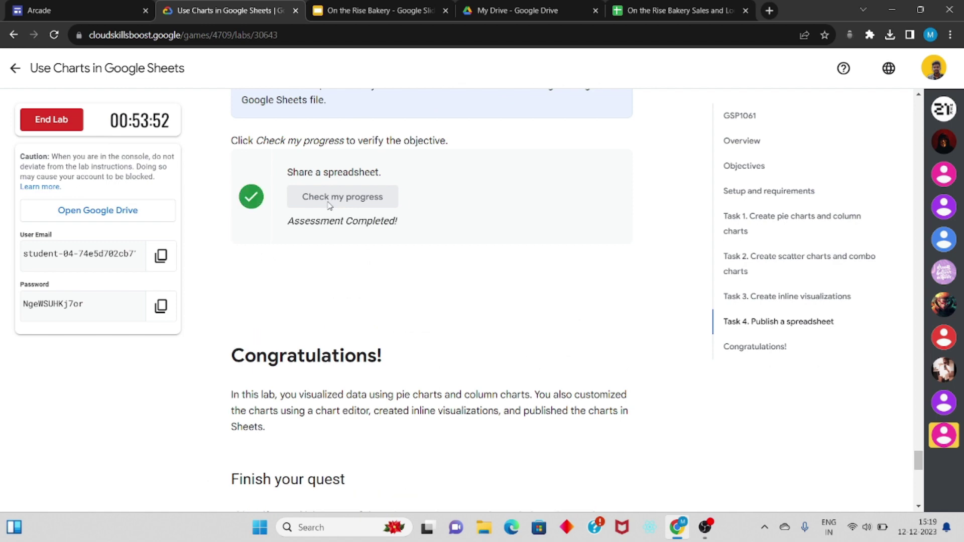
End the lab and submit a four-star review
scroll(329, 205, "down", 1)
scroll(329, 204, "down", 5)
scroll(329, 205, "down", 6)
scroll(329, 205, "up", 8)
scroll(328, 204, "up", 10)
scroll(329, 205, "down", 5)
scroll(329, 205, "down", 2)
scroll(329, 204, "up", 12)
scroll(329, 204, "up", 5)
scroll(329, 205, "up", 8)
scroll(329, 205, "up", 5)
scroll(329, 204, "up", 8)
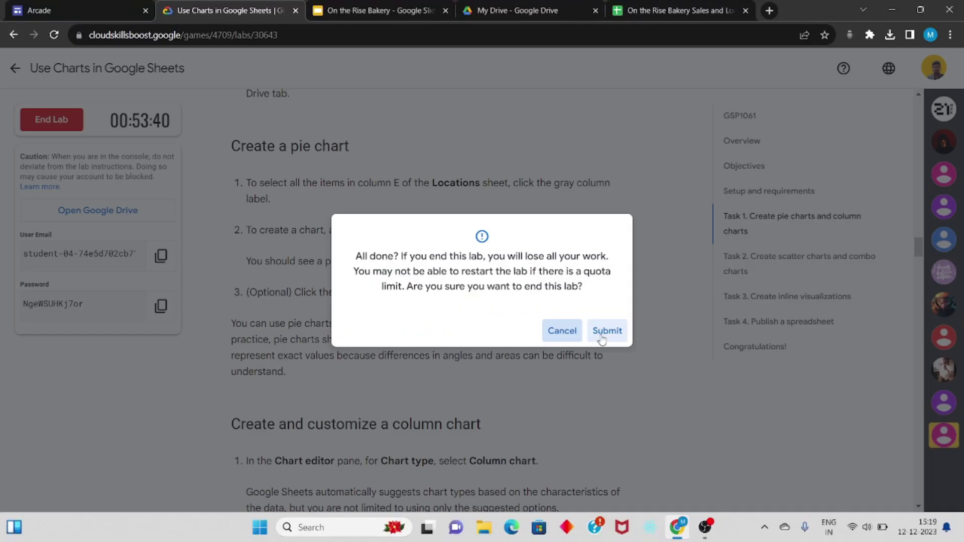
left_click(615, 333)
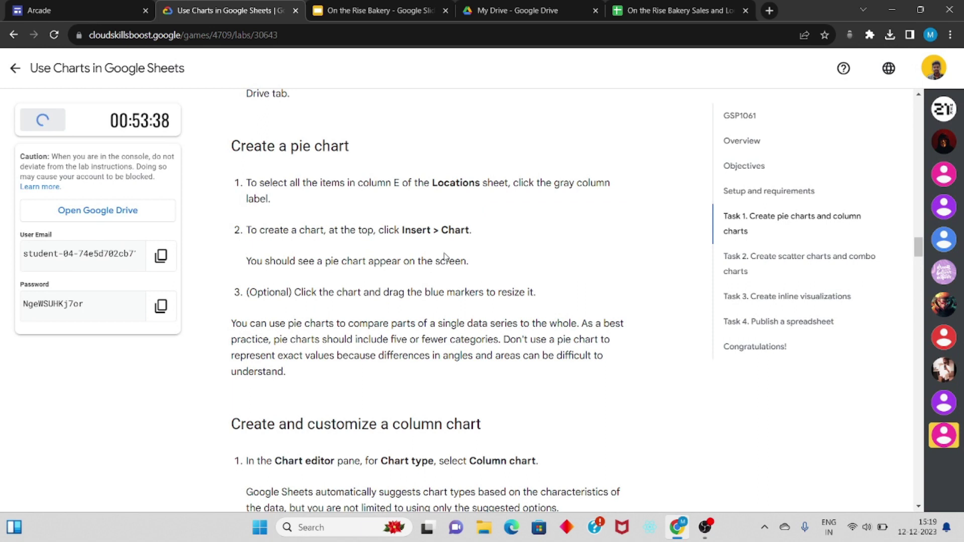
left_click(382, 254)
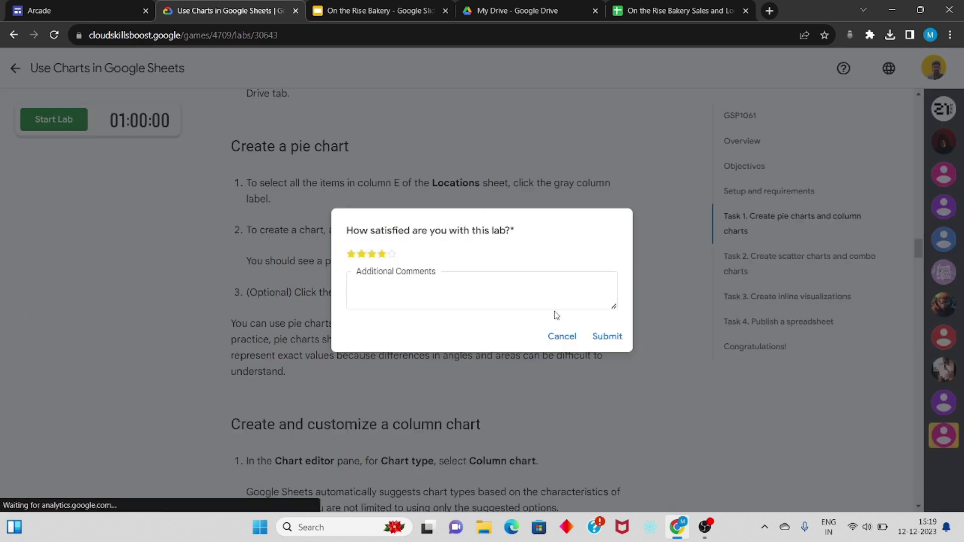
left_click(606, 336)
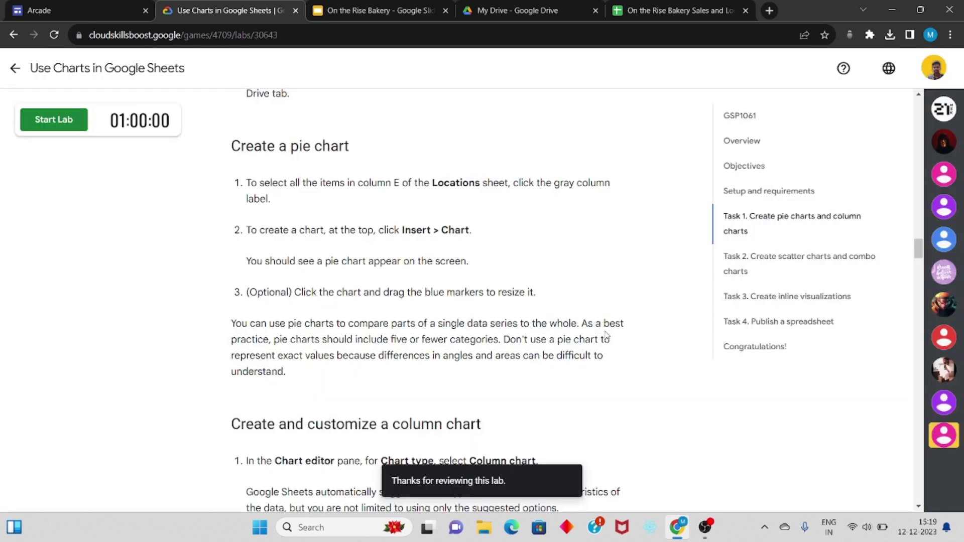